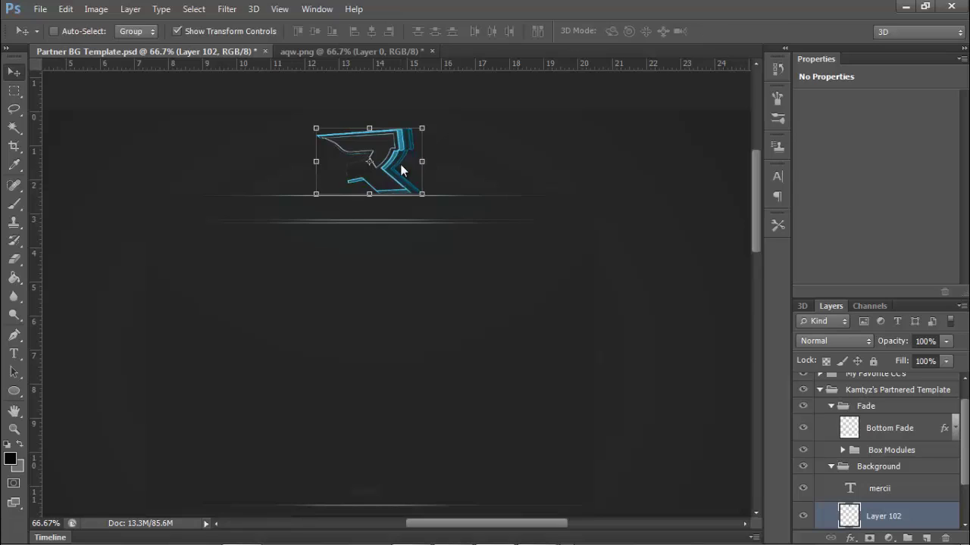
- Open the GFX Pack by me..psd file
key(ctrl+o)
double_click(558, 369)
double_click(387, 265)
click(489, 229)
- Show the first Graph - Digital layer in the Digital stuff group and copy it into the template, left of the R logo
click(820, 416)
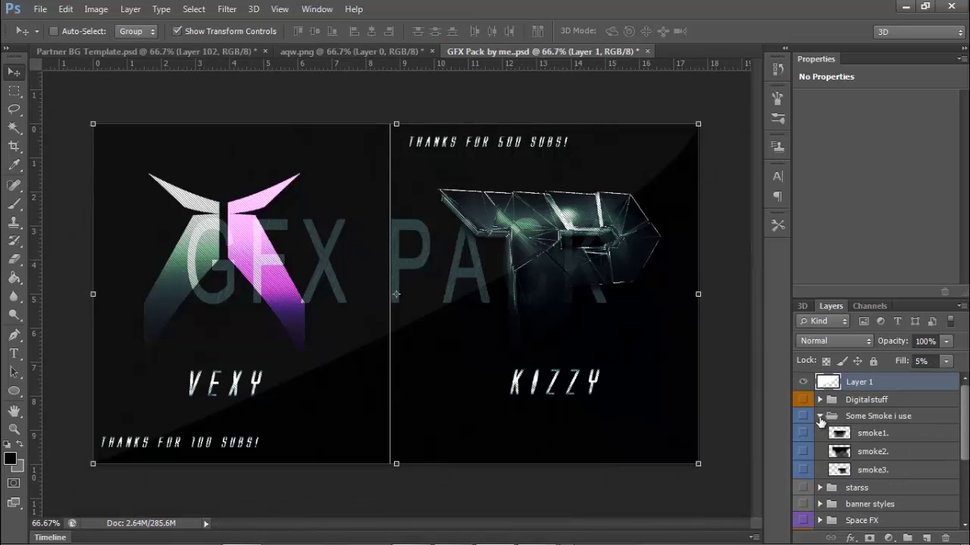
click(820, 417)
click(820, 399)
click(803, 418)
click(883, 417)
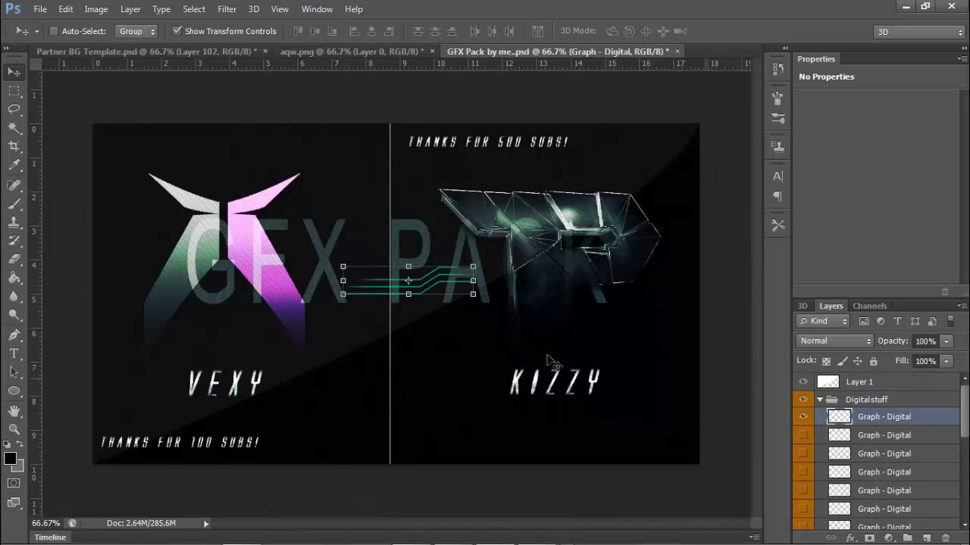
drag(277, 241, 236, 187)
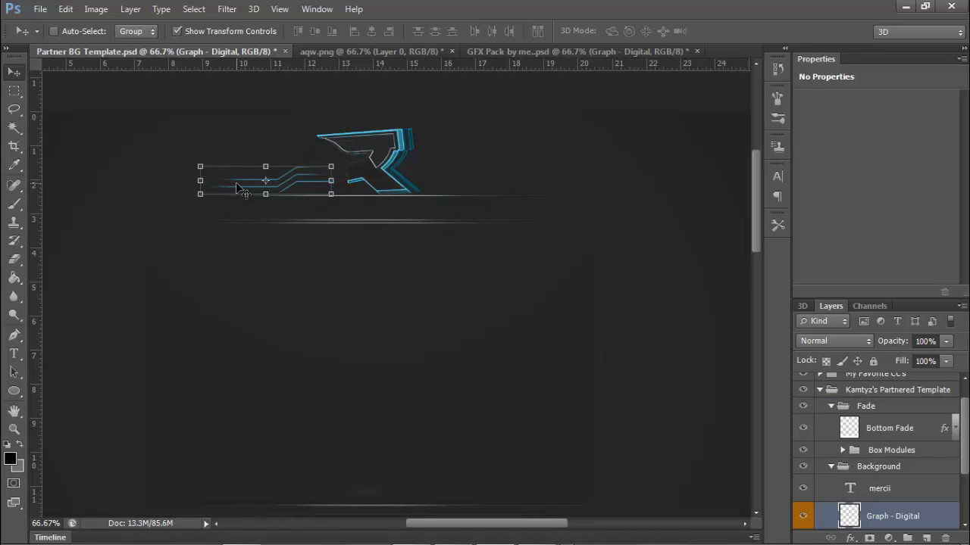
- Duplicate the Graph - Digital layer and move the copy to the right side of the R logo
right_click(887, 504)
click(659, 121)
key(Return)
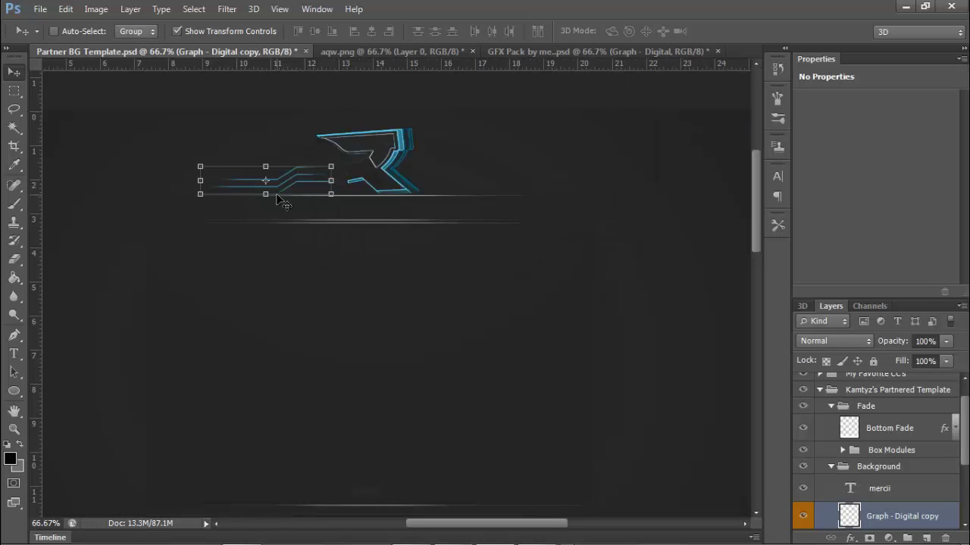
drag(338, 183, 515, 186)
- Flip the Graph - Digital copy horizontally and nudge it slightly toward the logo
right_click(513, 184)
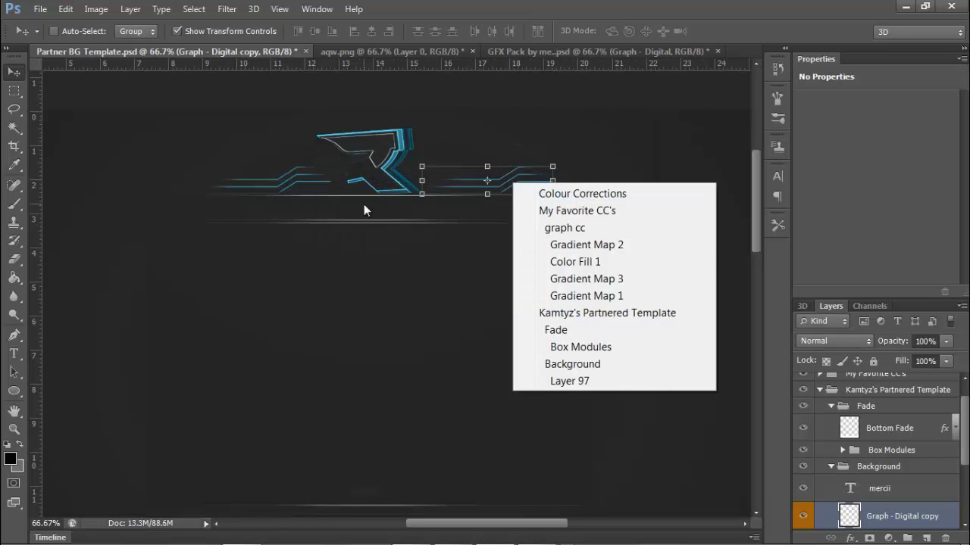
click(365, 205)
key(ctrl+t)
right_click(467, 185)
click(526, 413)
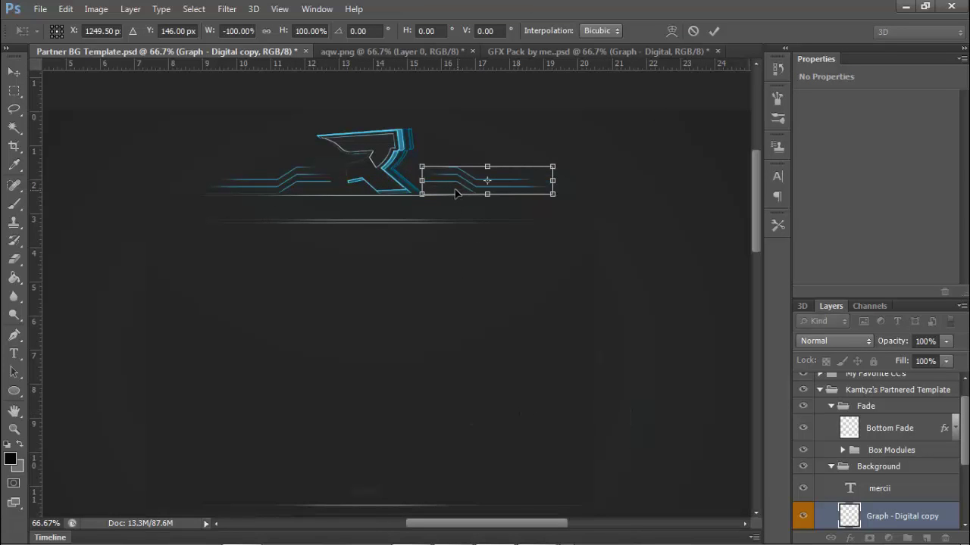
drag(455, 194, 451, 194)
key(Return)
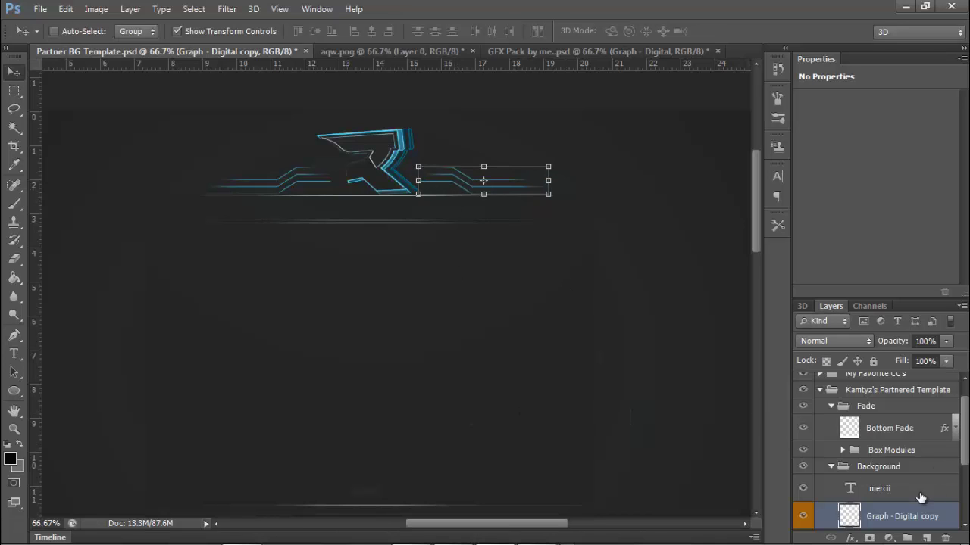
- Make the mercii text layer active and close aqw.png without saving its changes
click(920, 492)
click(337, 51)
click(418, 50)
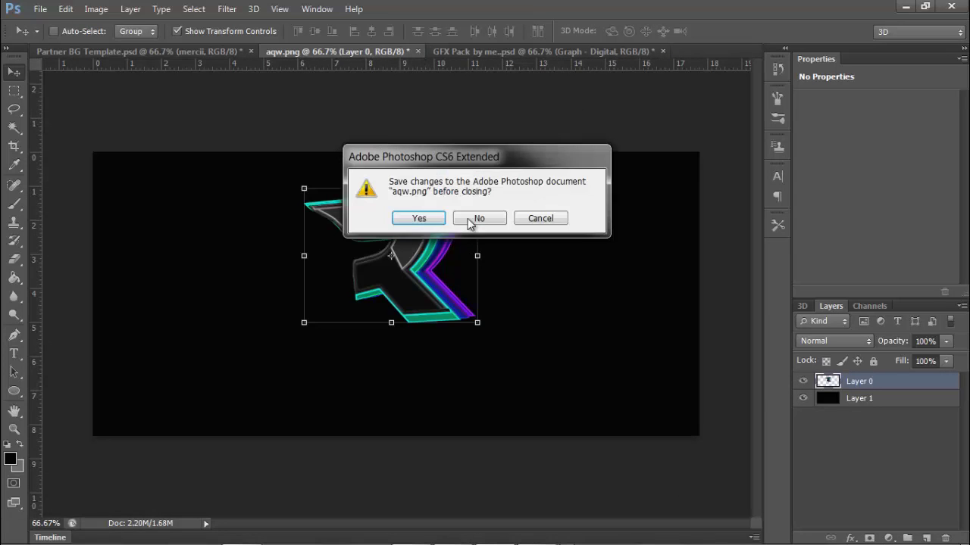
click(473, 218)
- Copy the smoke3 layer from the pack's Some Smoke i use group into the template and hide the original
click(323, 53)
click(841, 400)
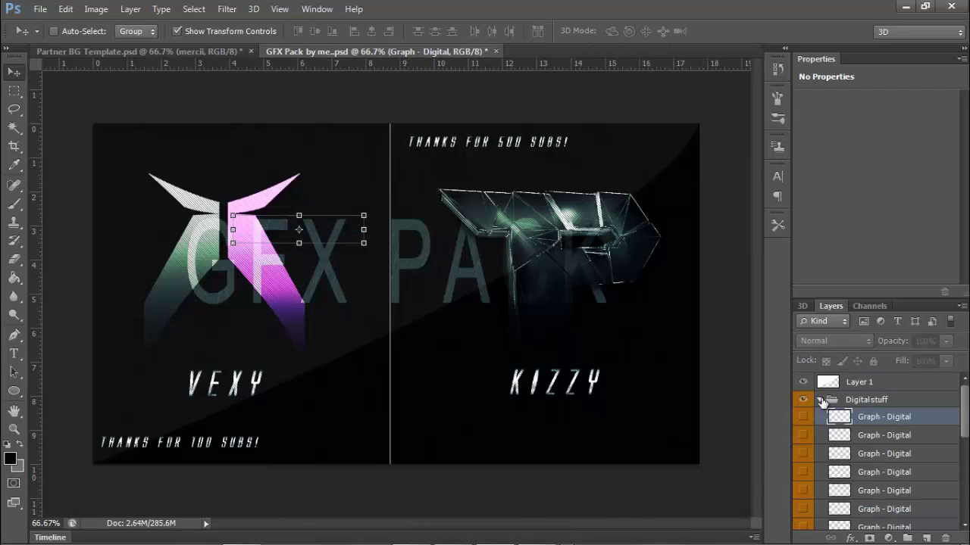
click(820, 400)
click(821, 418)
click(803, 452)
click(801, 458)
click(805, 470)
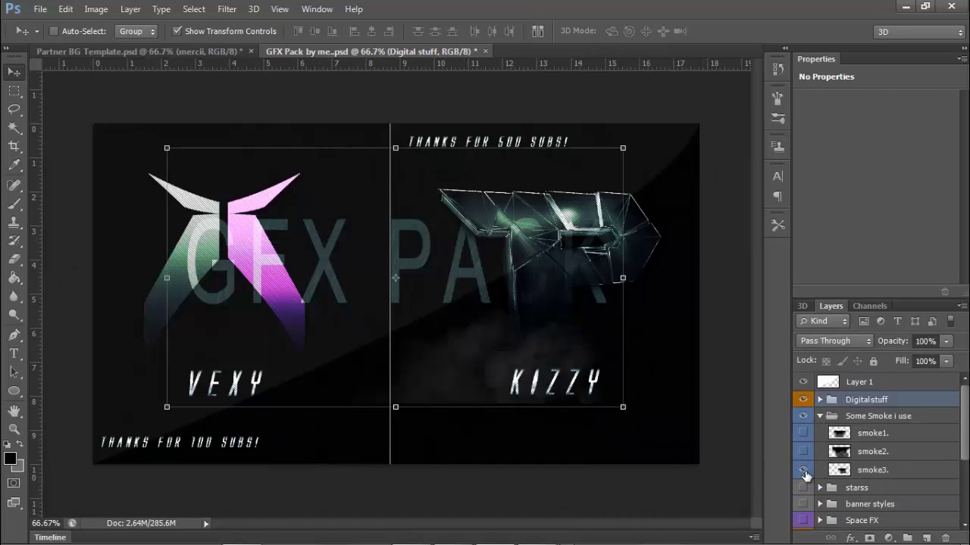
click(831, 471)
drag(393, 287, 229, 192)
click(312, 51)
click(803, 470)
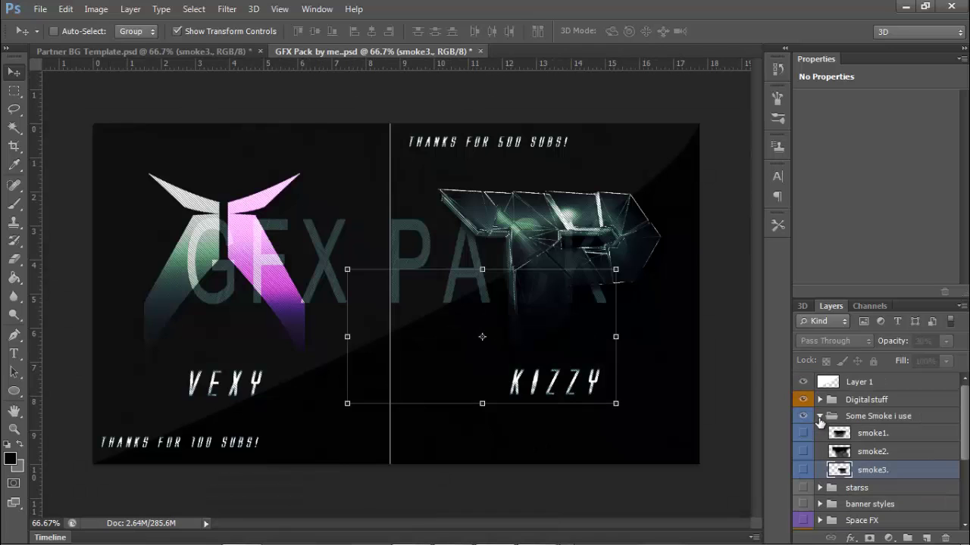
- Collapse the smoke group in the GFX pack and expand the Light Stocks group
click(820, 416)
scroll(819, 418, down, 3)
click(820, 405)
click(820, 405)
click(820, 471)
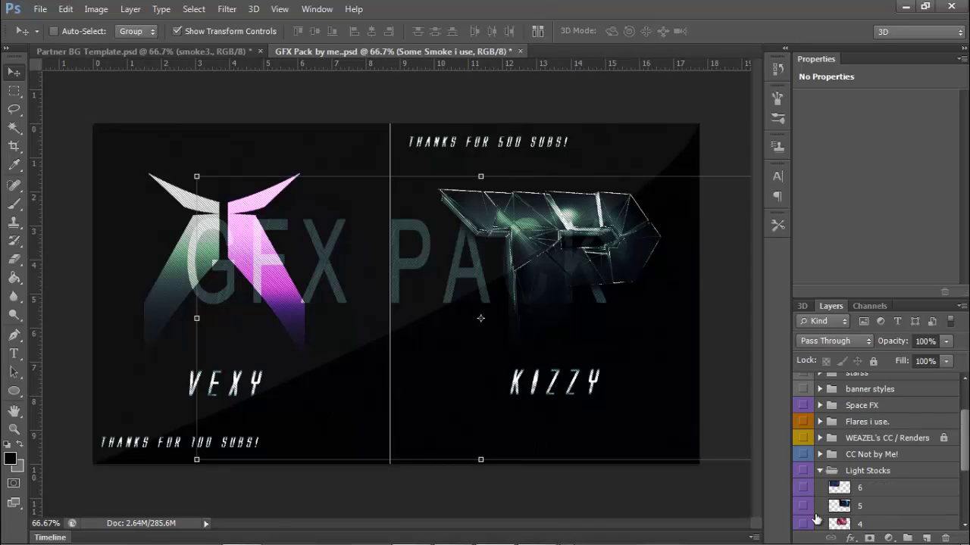
- Preview the light stocks and copy stock 2, the green shards, into the template over the logo
drag(962, 424, 963, 477)
click(804, 469)
click(803, 470)
click(803, 452)
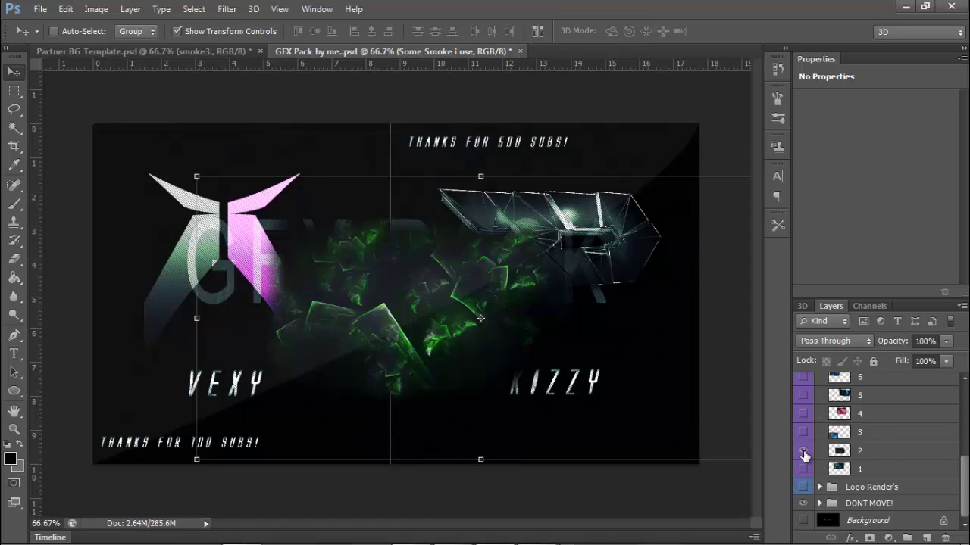
click(803, 452)
click(803, 449)
click(860, 450)
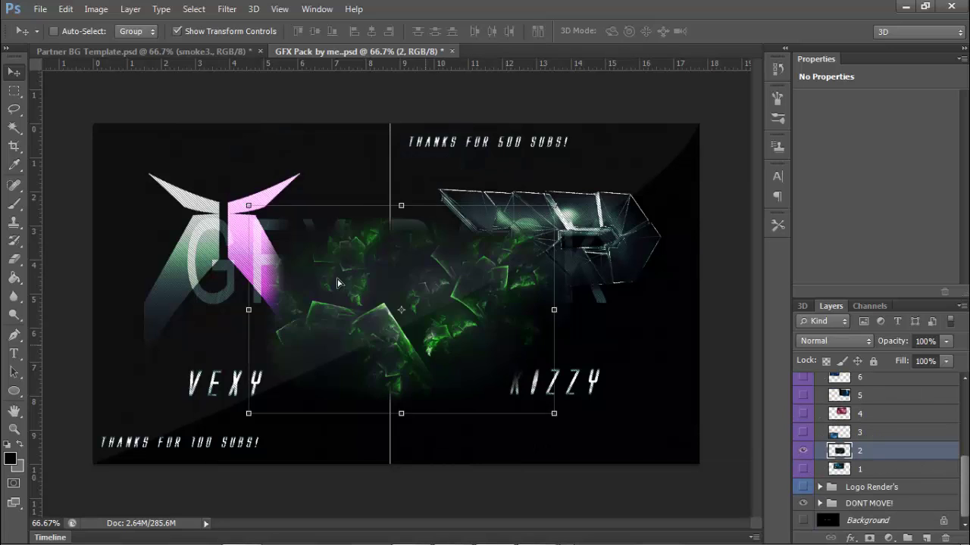
drag(338, 281, 395, 198)
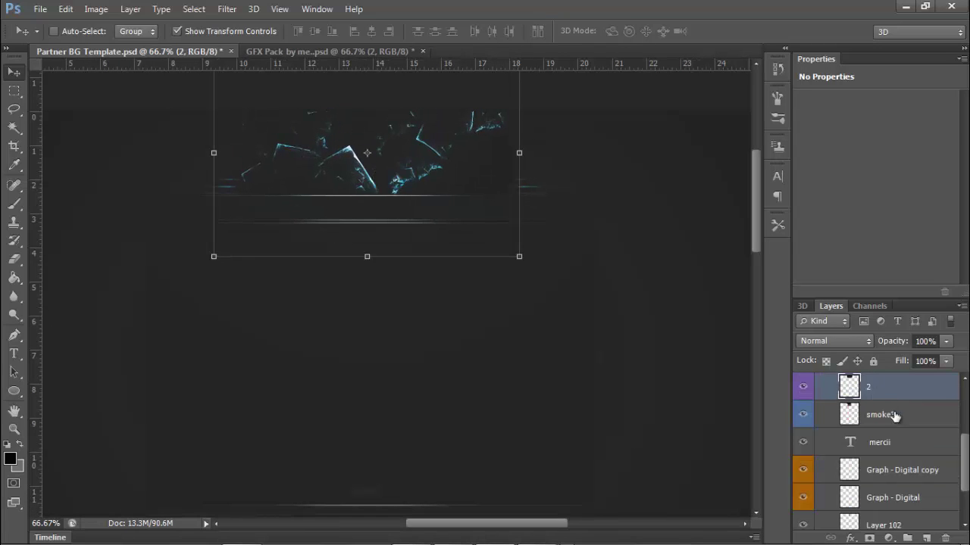
- Place layer 2 beneath Layer 102 and scale it to 57.43% by 59.41%, centred behind the R logo
scroll(885, 485, down, 2)
drag(885, 482, 885, 476)
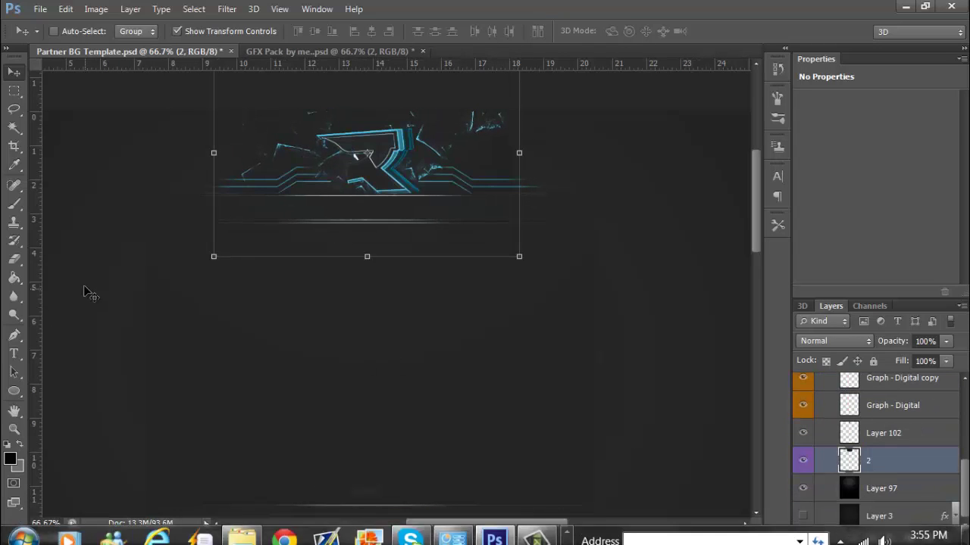
drag(291, 168, 295, 189)
drag(217, 78, 346, 161)
drag(432, 220, 386, 195)
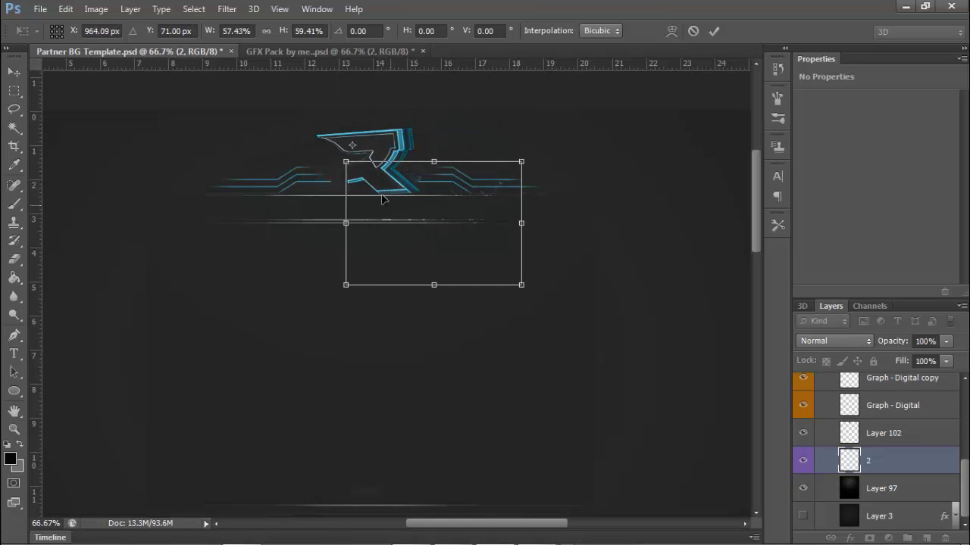
drag(420, 240, 374, 200)
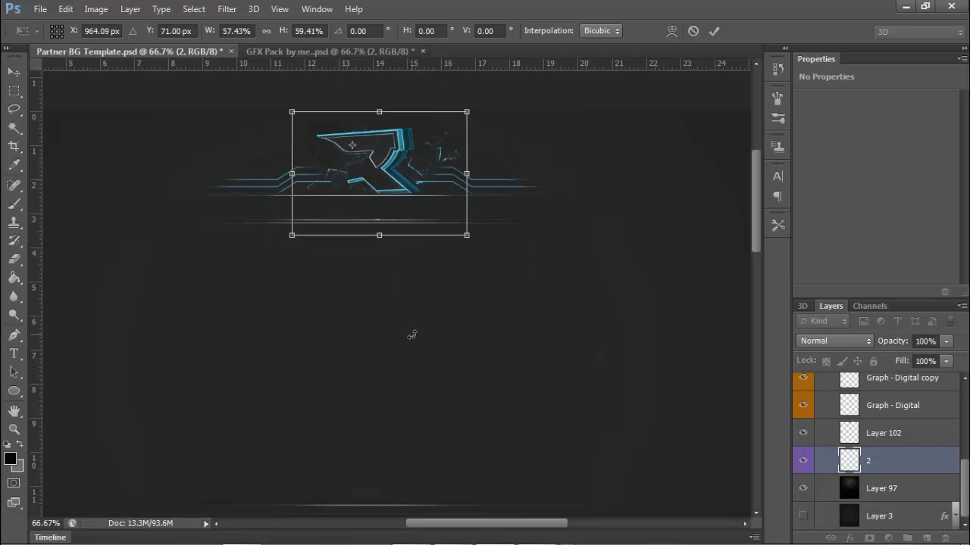
- Remove the scaled shard layer 2 from the template
click(945, 341)
drag(944, 361, 919, 361)
click(915, 470)
key(Return)
key(ctrl+e)
- Hide light stock 2 in the GFX pack and copy light stock 4 into the template behind the logo
key(ctrl+Tab)
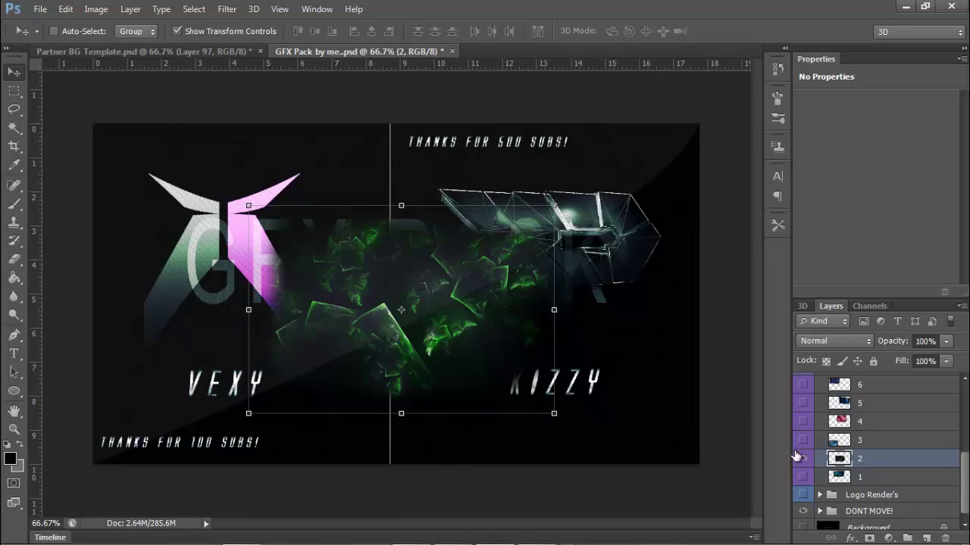
click(803, 458)
click(803, 422)
click(852, 425)
mouse_move(446, 213)
mouse_down()
mouse_move(203, 84)
mouse_move(389, 148)
mouse_move(378, 162)
mouse_up()
- Erase the outer parts of light stock 4, keeping only faint traces around the logo
click(14, 258)
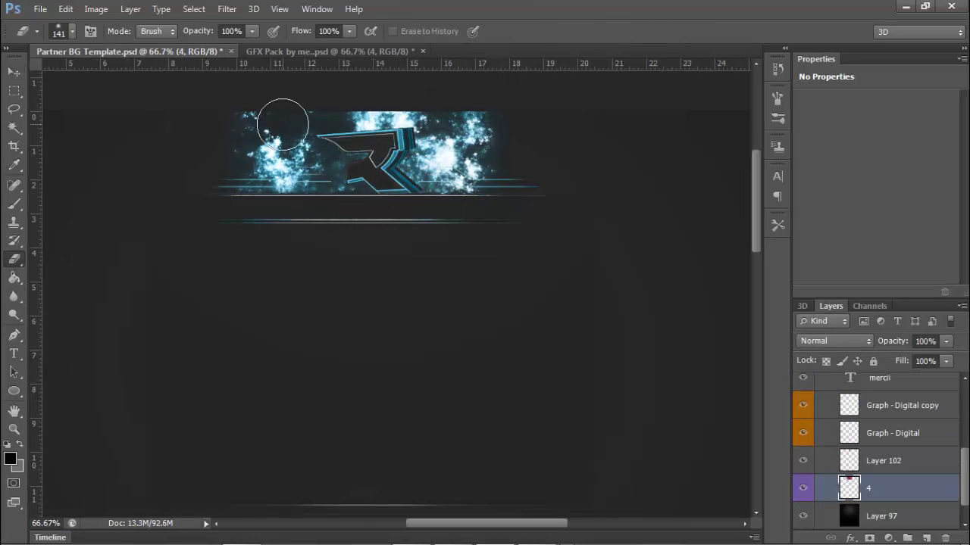
mouse_move(283, 123)
mouse_down()
mouse_move(235, 157)
mouse_move(328, 340)
mouse_move(450, 93)
mouse_move(257, 295)
mouse_move(302, 131)
mouse_move(397, 117)
mouse_move(441, 157)
mouse_move(320, 190)
mouse_up()
key(v)
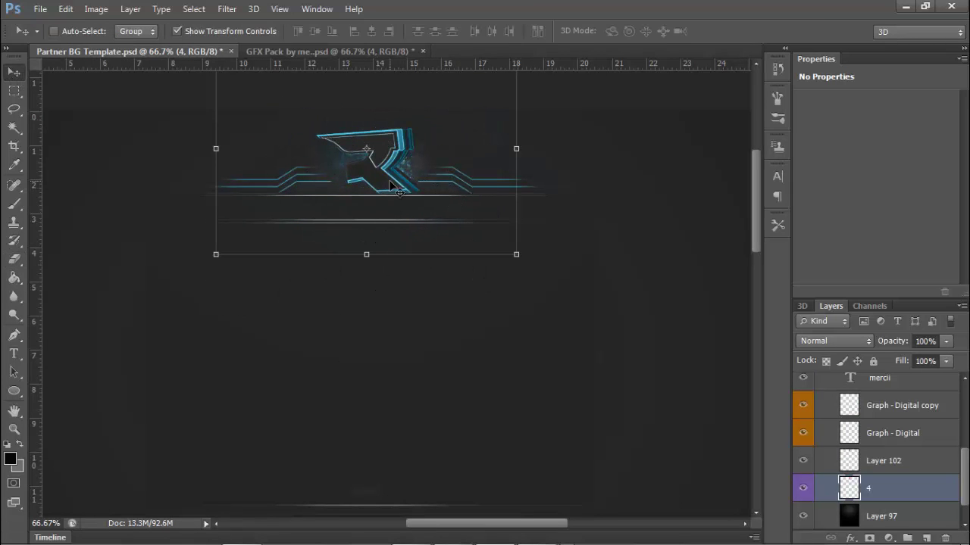
- Open the Exclusive Pack By Micro!.psd file
key(ctrl+o)
double_click(681, 162)
click(475, 220)
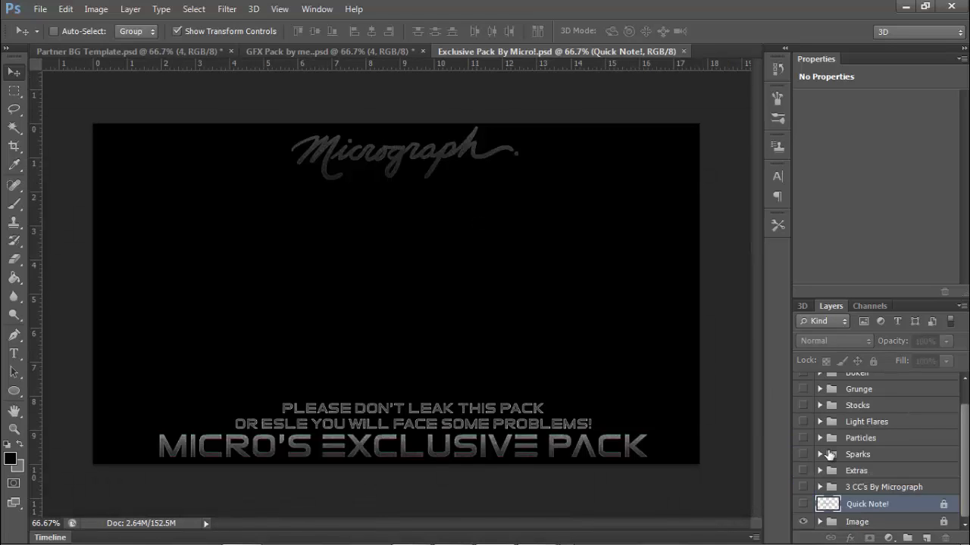
- Preview the Light Flares group and select flare 3, leaving only that flare shown
click(819, 422)
click(804, 494)
click(804, 493)
click(803, 476)
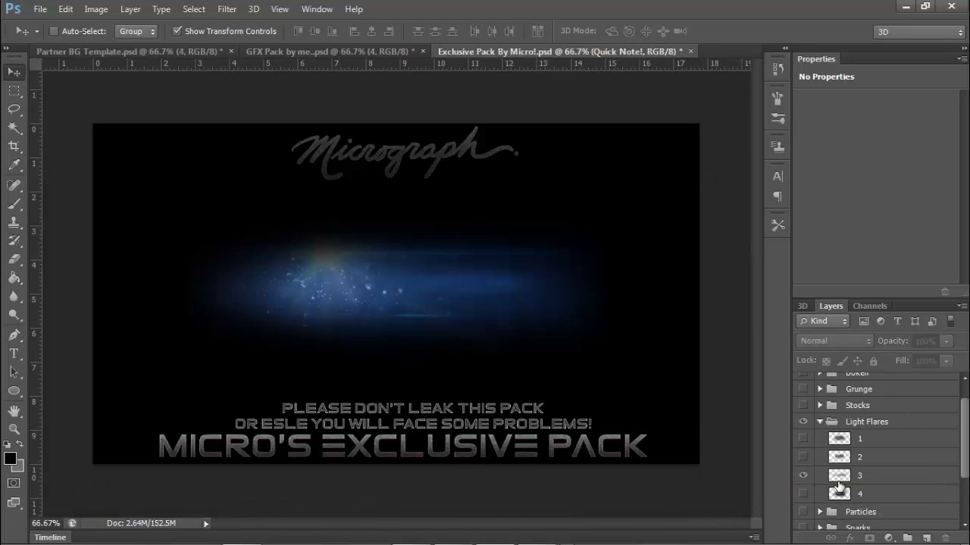
click(839, 485)
- Erase the outer areas of flare 3 with the Eraser, keeping the bright particle cluster
click(13, 259)
mouse_move(538, 210)
mouse_down()
mouse_move(497, 333)
mouse_move(445, 256)
mouse_move(443, 333)
mouse_up()
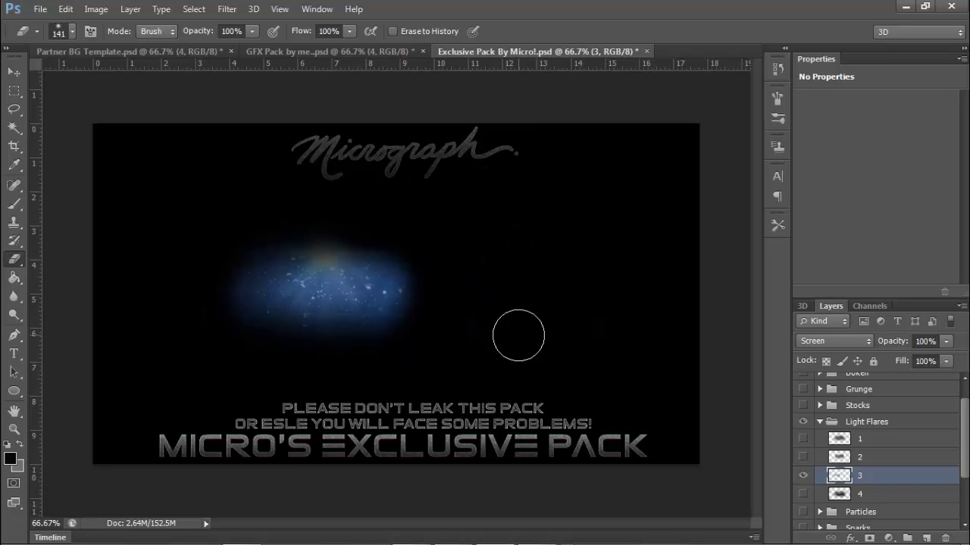
key(v)
- Copy the trimmed flare 3 into the template behind the logo and set its opacity to 54%
drag(315, 294, 364, 129)
key(Return)
drag(947, 342, 913, 357)
- Compare the template with and without flare layer 3, and delete light stock layer 4
click(888, 492)
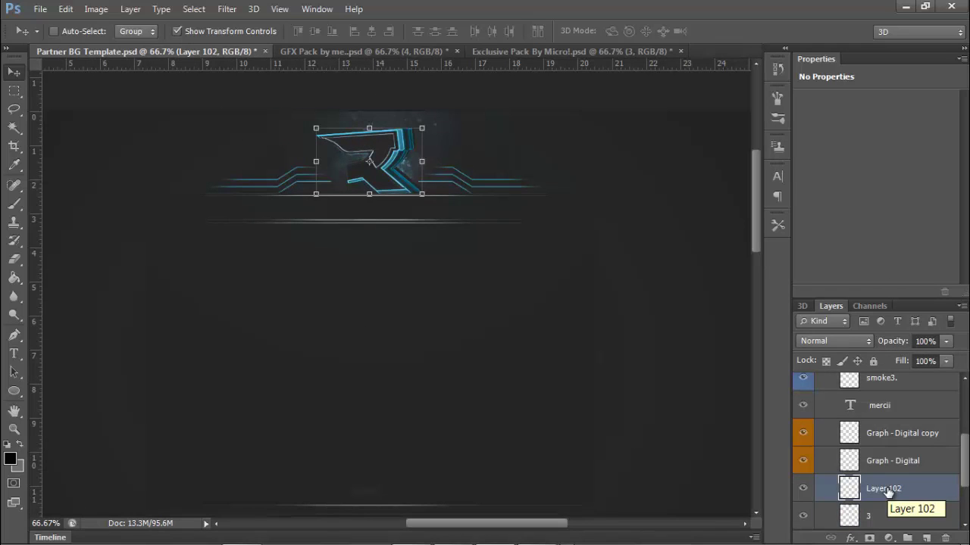
scroll(888, 492, down, 2)
click(884, 470)
click(876, 438)
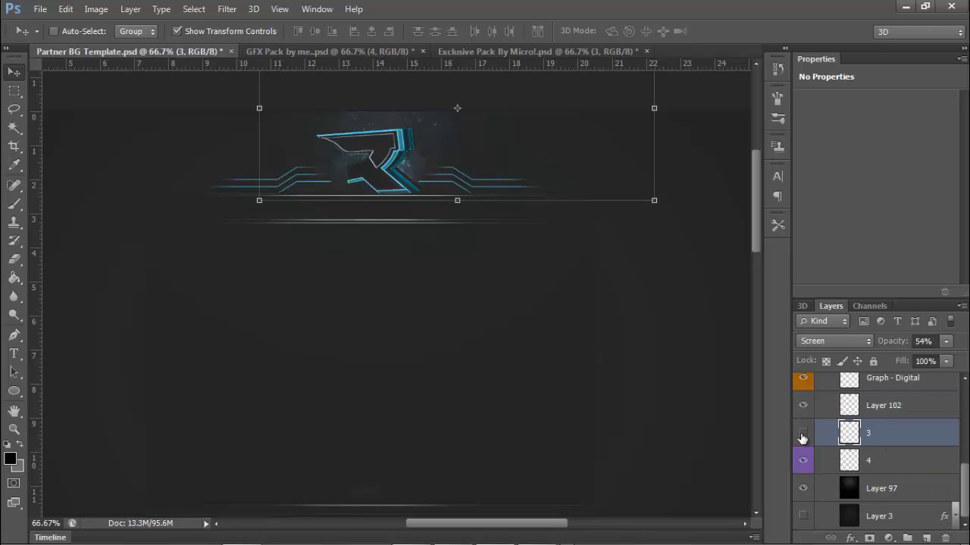
click(803, 437)
click(803, 437)
click(856, 461)
key(Delete)
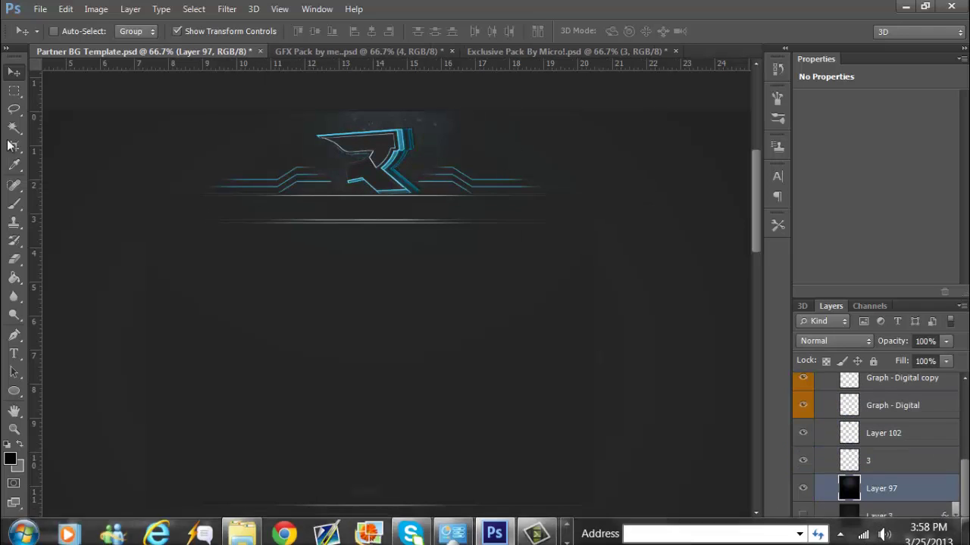
- Hide flare 3 in the Exclusive Pack and copy layer 4 of the Sparks group into the template over the logo area
click(566, 51)
click(803, 402)
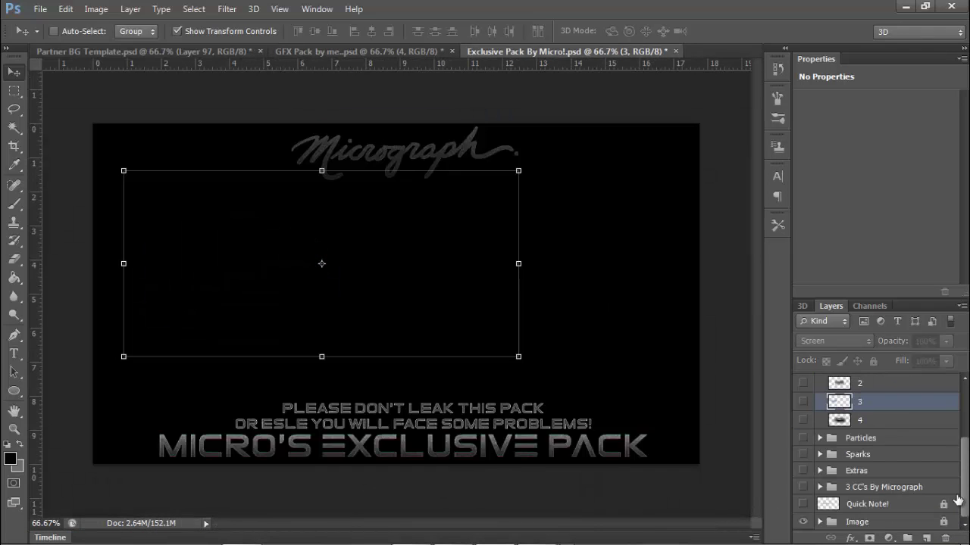
click(820, 455)
click(804, 525)
click(849, 523)
drag(375, 305, 357, 144)
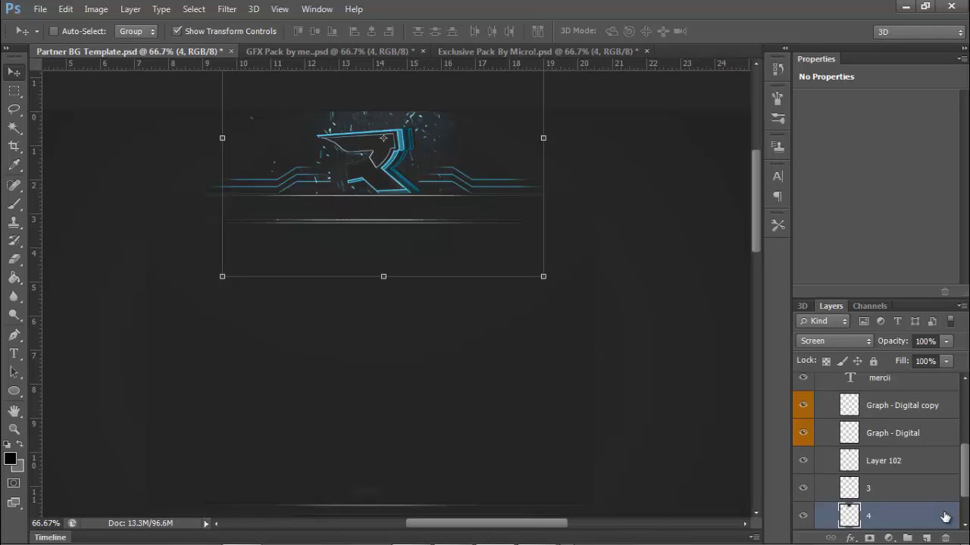
- Move the sparks layer 4 above Layer 102 and set its opacity to 59%
double_click(910, 522)
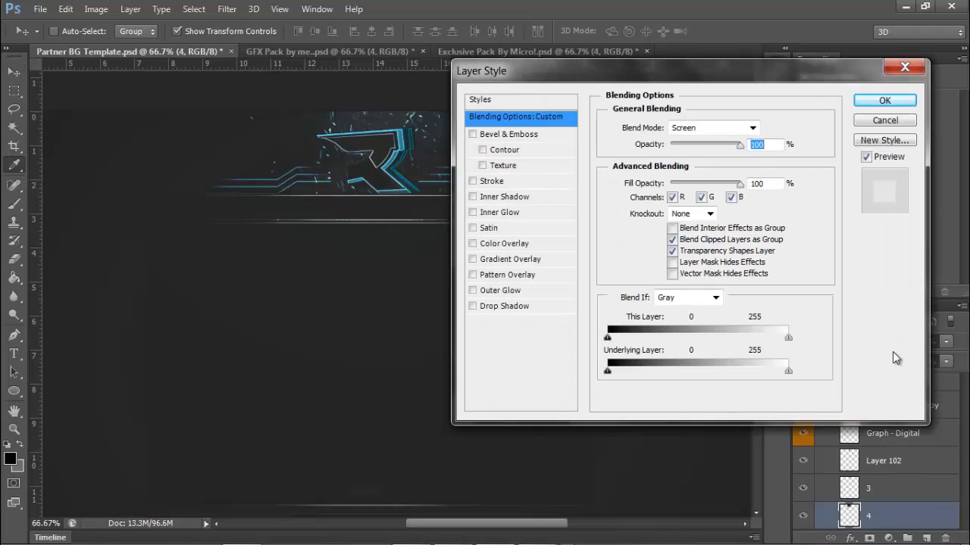
key(Escape)
drag(897, 524, 888, 463)
drag(947, 342, 917, 360)
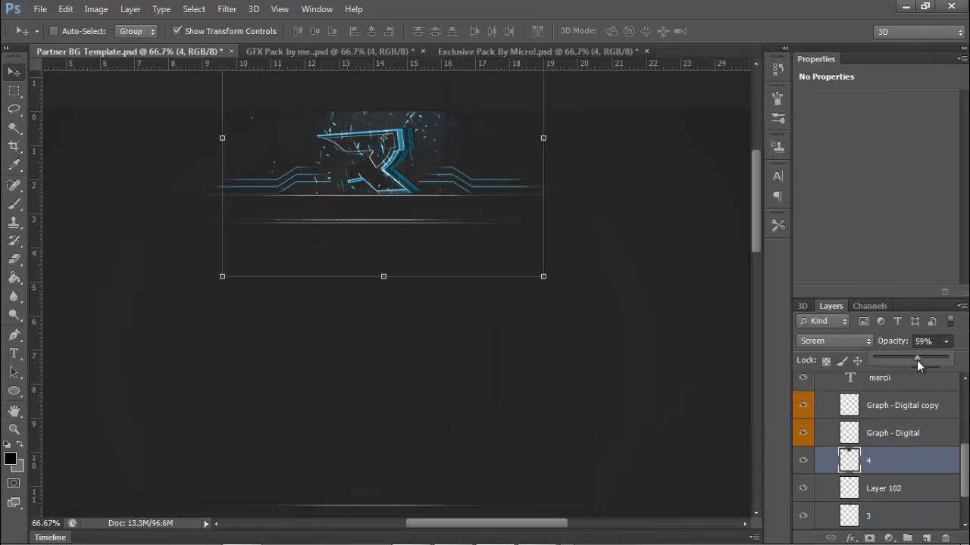
- Return to the Exclusive Pack, check the Stocks group, hide the Light Flares group and collapse the open groups
click(531, 51)
click(820, 447)
click(819, 430)
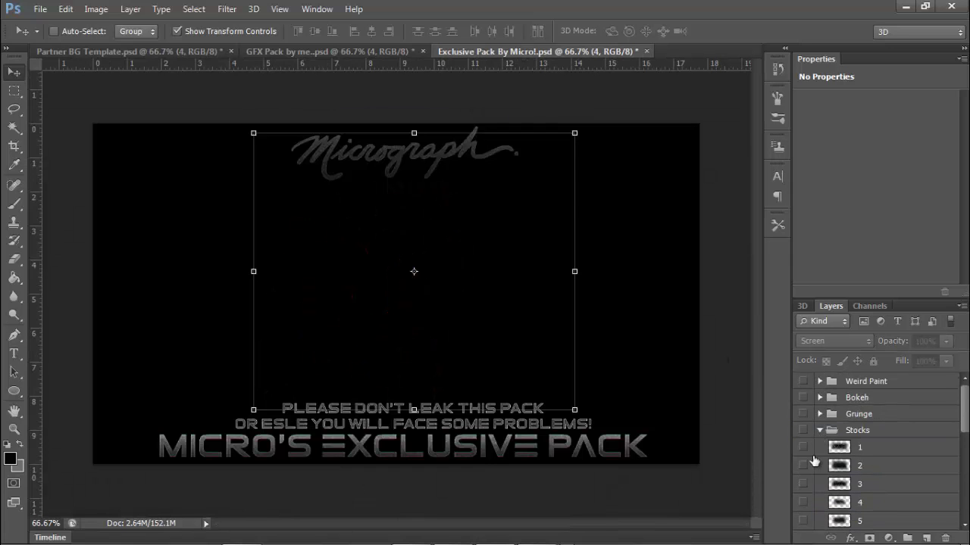
click(819, 431)
click(803, 430)
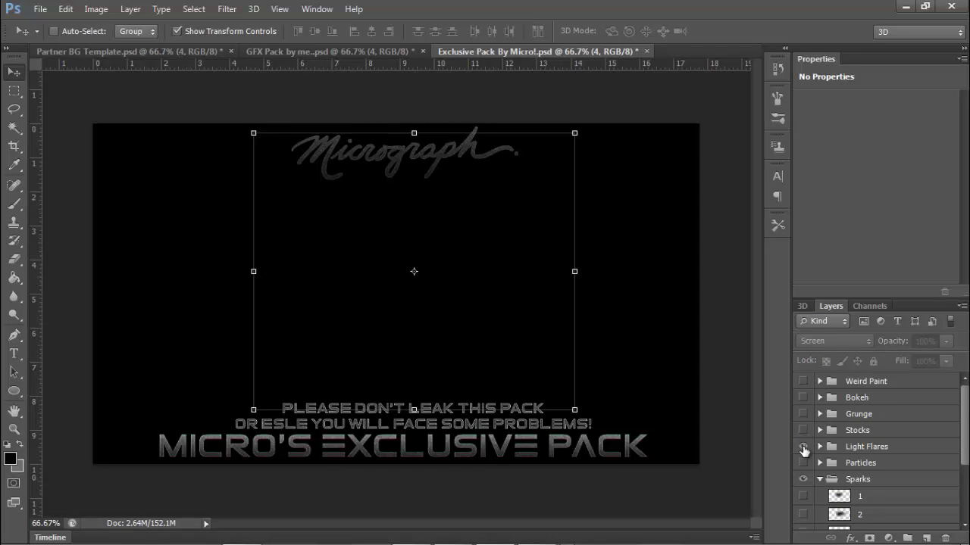
click(803, 447)
click(820, 479)
- Preview the Grunge textures and copy grunge 6 into the template over the logo area
click(820, 415)
click(803, 449)
click(803, 449)
click(802, 523)
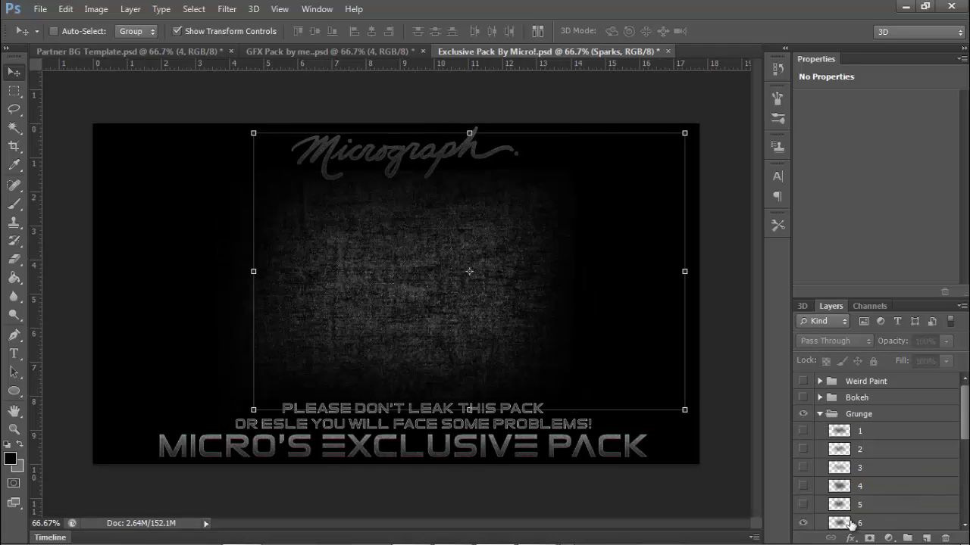
click(849, 524)
drag(415, 324, 410, 187)
- Set the opacity of grunge layer 6 to 27%
click(946, 342)
drag(947, 359, 894, 356)
drag(965, 441, 967, 373)
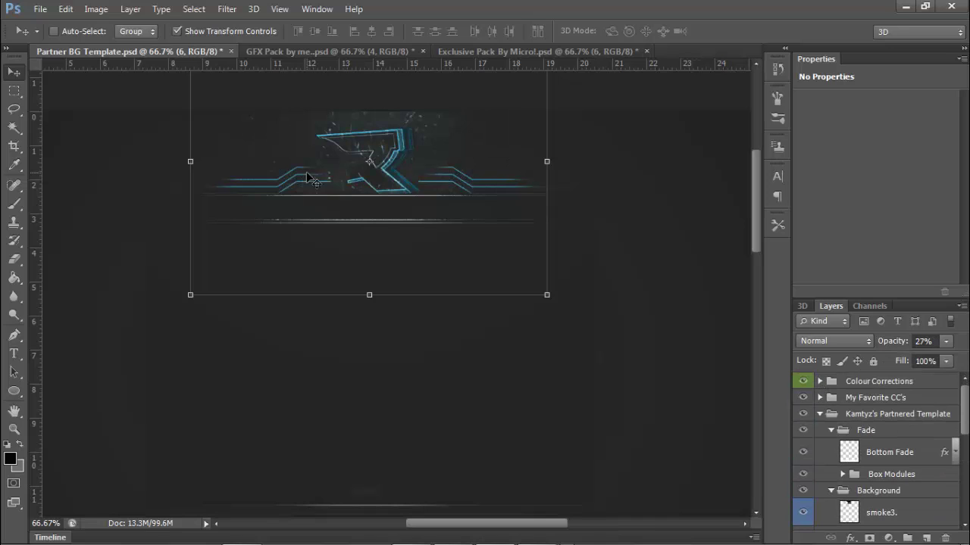
- Start a new text line above the digital lines left of the R logo and set its colour to light grey
mouse_move(441, 523)
mouse_down()
mouse_move(452, 500)
mouse_move(444, 527)
mouse_up()
key(t)
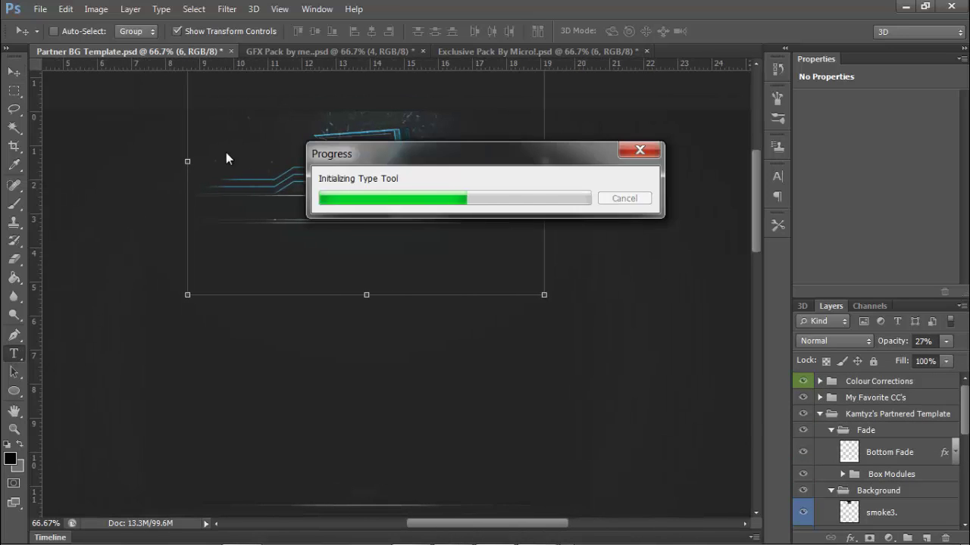
click(217, 165)
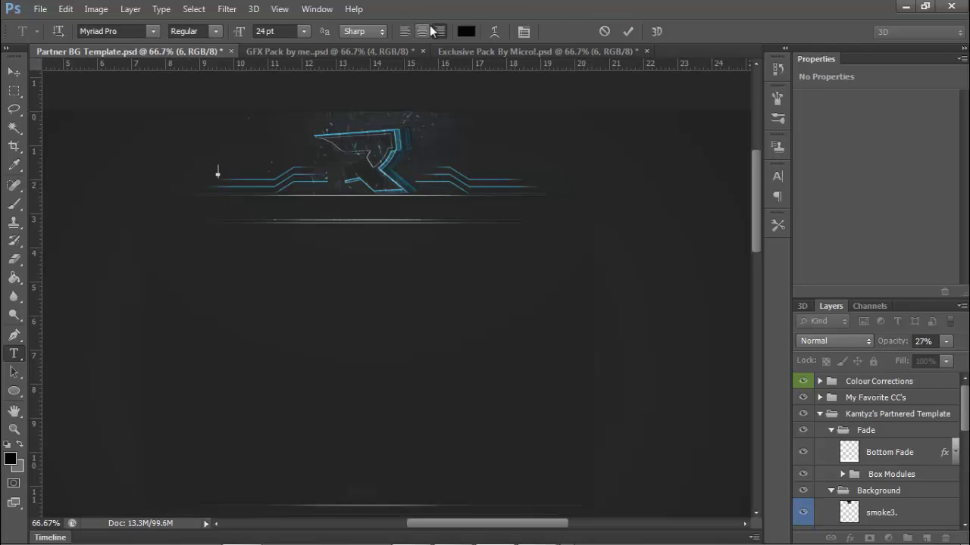
click(466, 31)
click(580, 222)
click(881, 145)
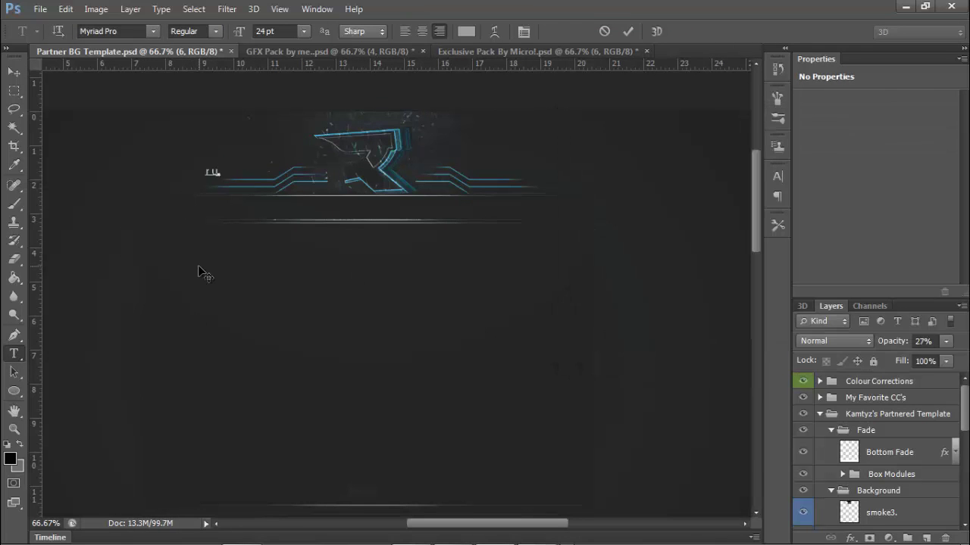
- Write "ruse" left of the R logo in the Evanescent font at 30 pt
click(216, 32)
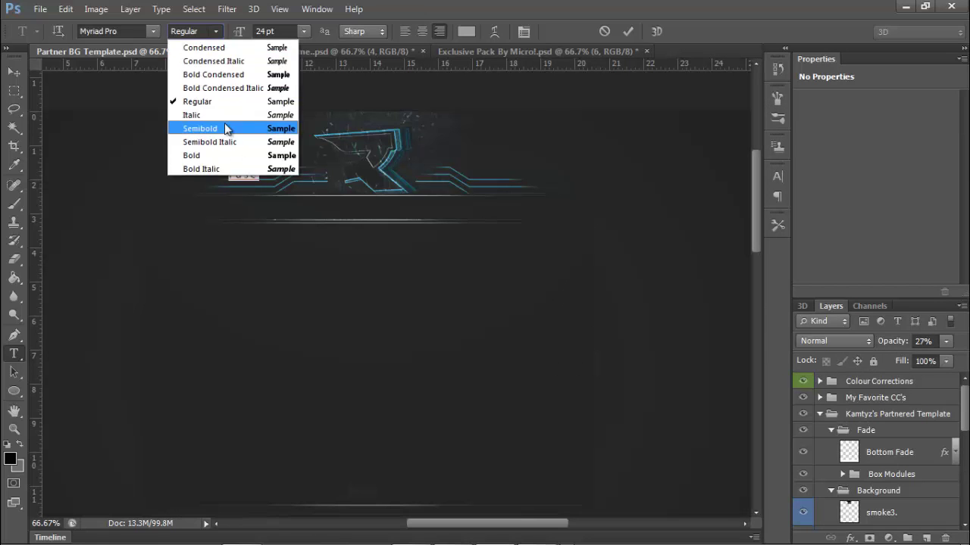
click(155, 34)
drag(305, 274, 307, 142)
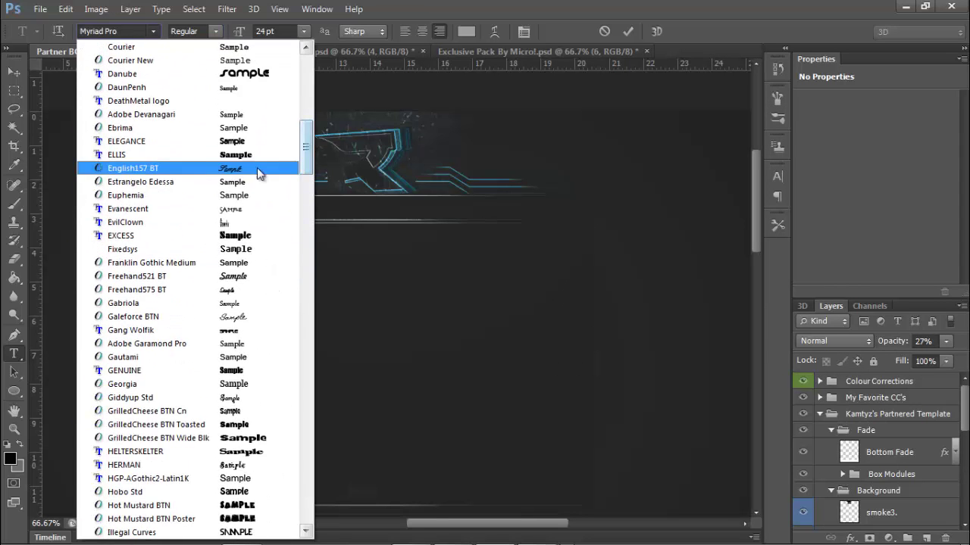
click(144, 132)
click(303, 31)
click(302, 220)
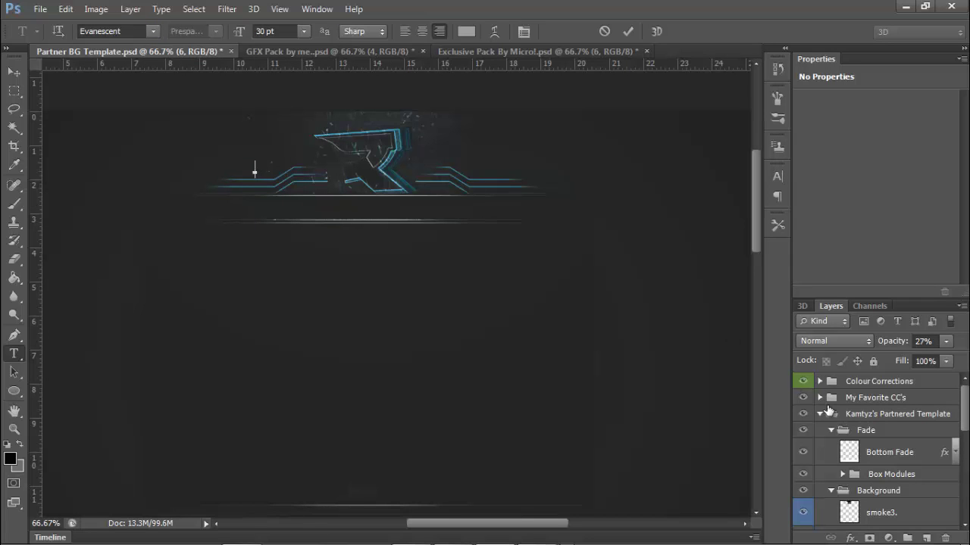
scroll(878, 455, down, 5)
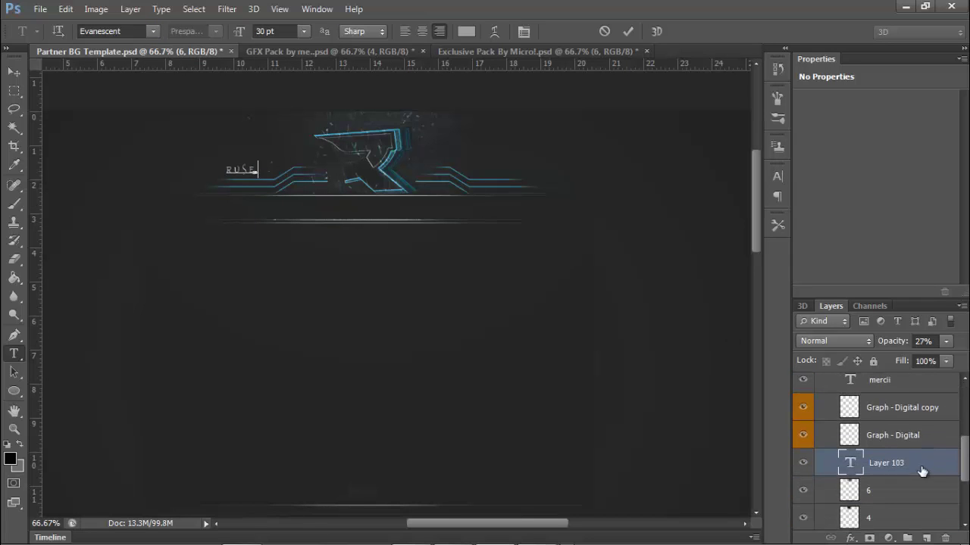
- Duplicate the ruse text layer and move the copy above the digital lines right of the R logo
click(922, 470)
right_click(921, 466)
click(616, 63)
click(612, 160)
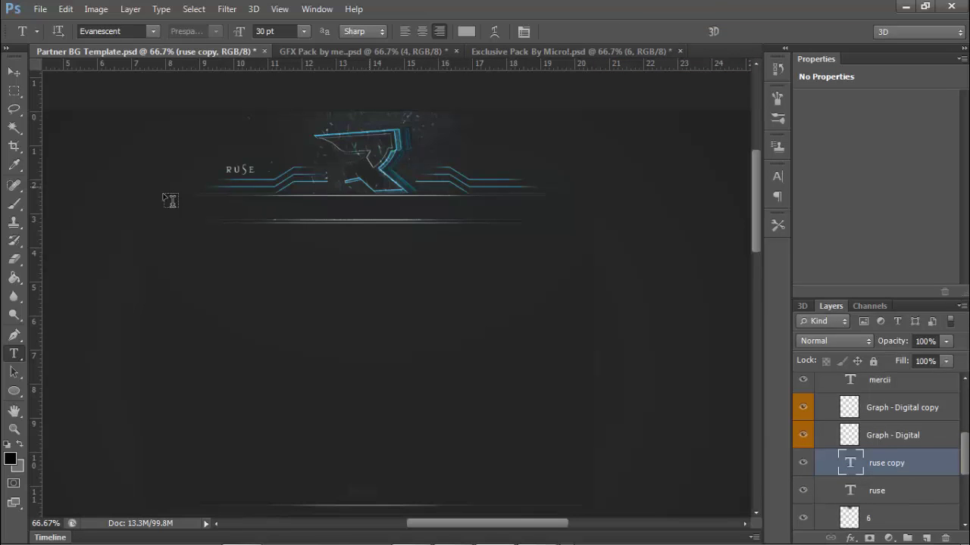
key(v)
drag(255, 178, 509, 183)
- Change the copied text right of the logo to "arts" and select the ruse layer
click(13, 361)
click(508, 172)
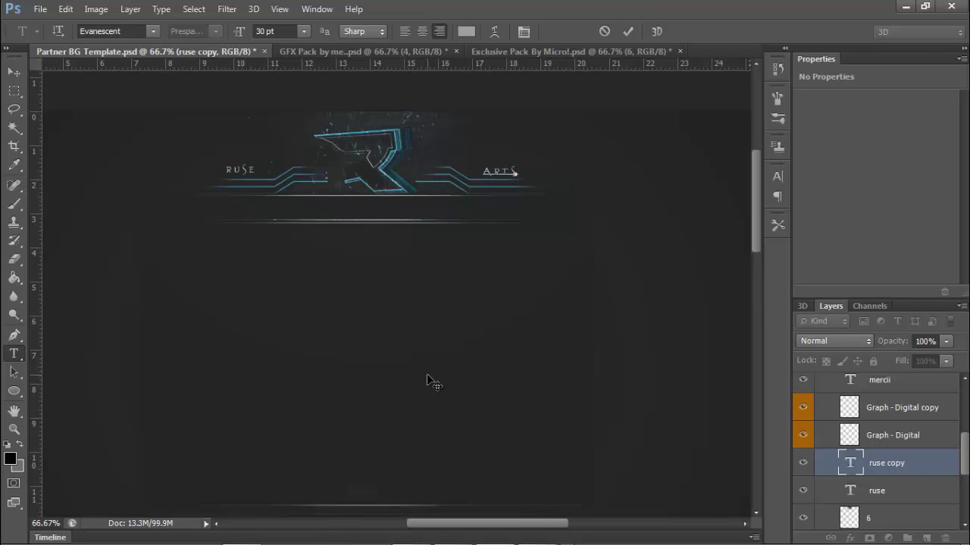
click(920, 490)
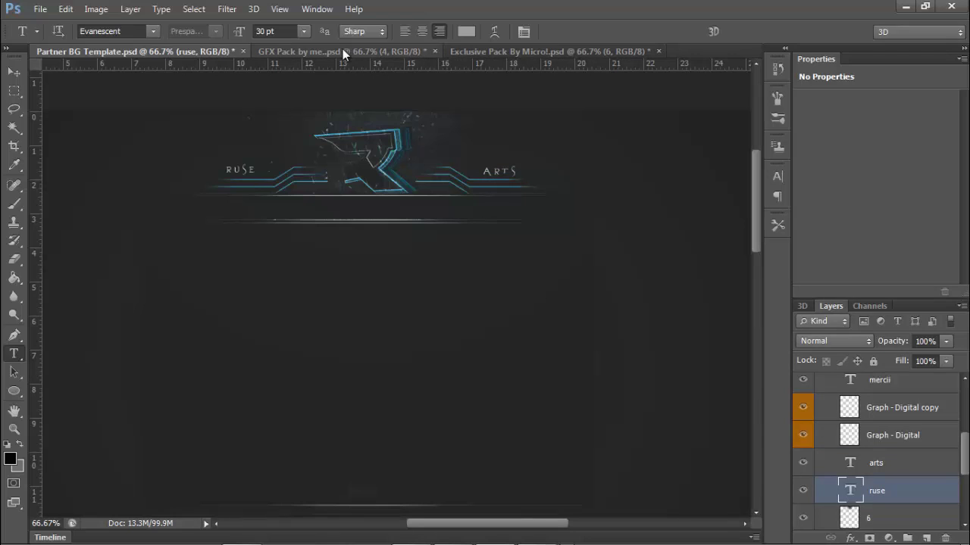
- Try layer 7 from the Exclusive Pack over the template's logo area at 34% opacity
key(v)
click(574, 53)
click(803, 382)
click(820, 474)
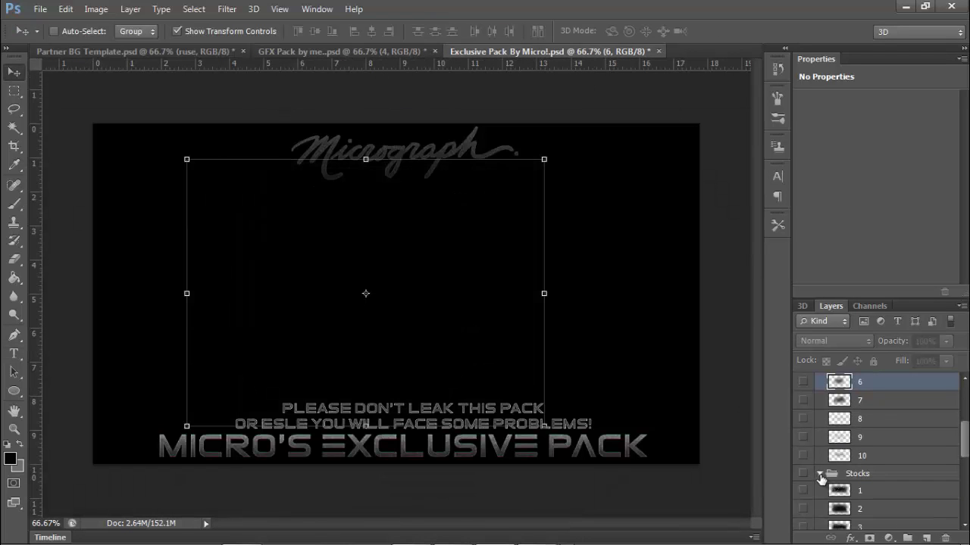
scroll(809, 462, down, 3)
click(854, 462)
drag(337, 294, 315, 181)
drag(946, 342, 892, 359)
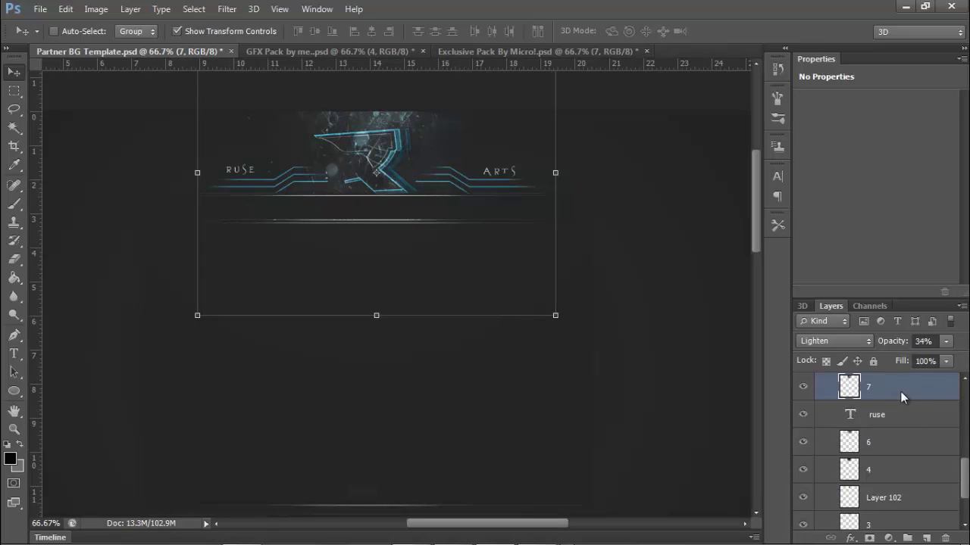
- Delete texture layer 7 from the template and select layer 3
right_click(901, 393)
click(595, 169)
click(882, 497)
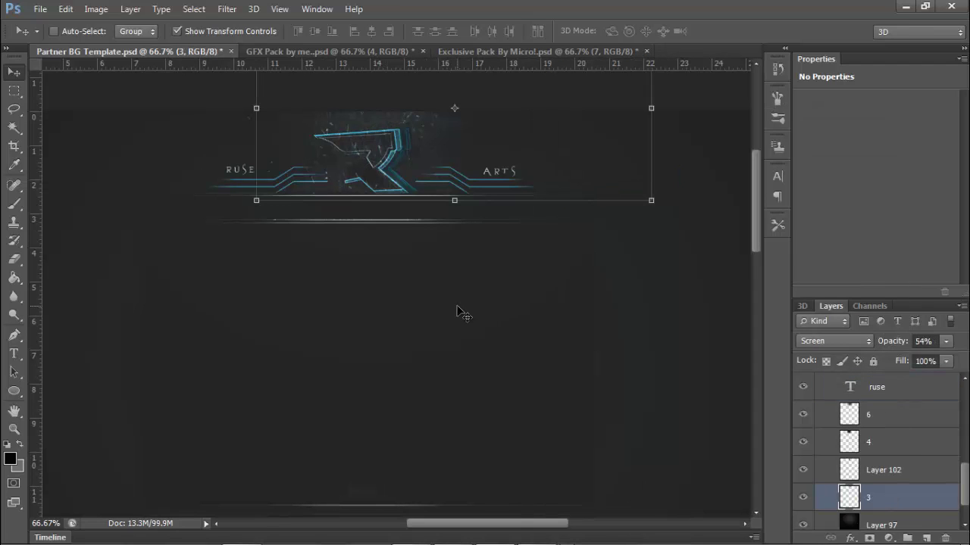
- Expand the My Favorite CC's group and preview the graph cc, Blue, Yellow and TPJArts CC colour corrections
drag(963, 479, 965, 435)
click(820, 398)
click(803, 443)
click(804, 423)
click(803, 408)
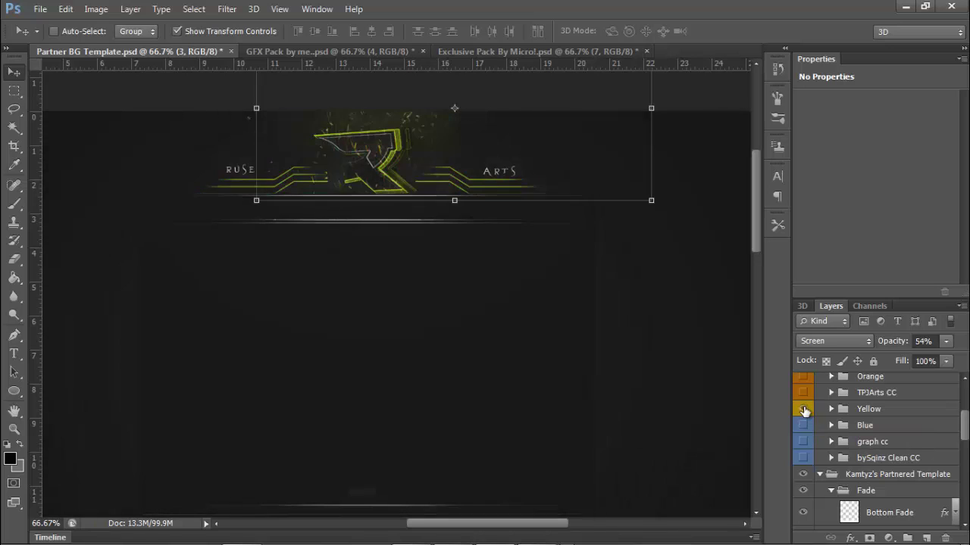
click(804, 393)
click(804, 394)
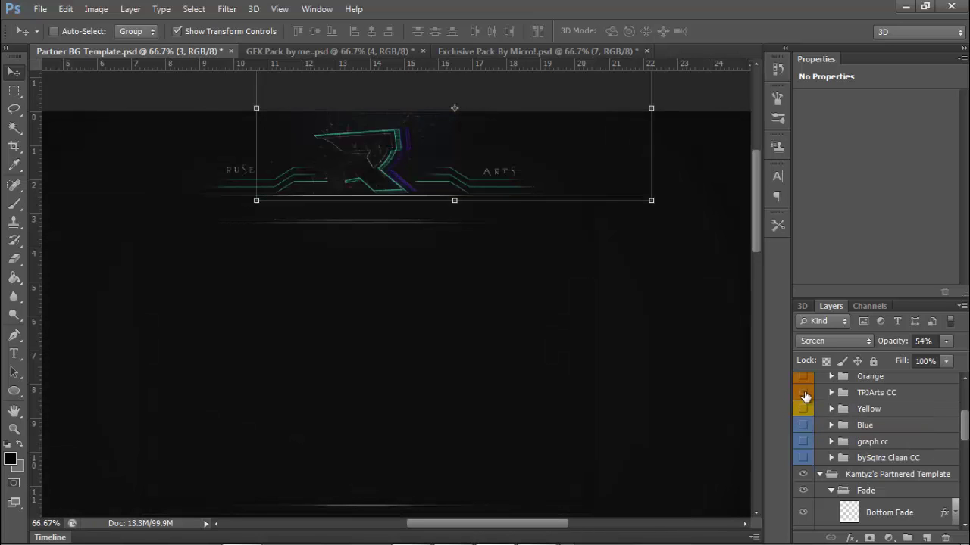
click(803, 425)
click(803, 425)
- Preview the RED BGS and epic cc corrections and leave the Orange colour correction turned on
drag(965, 428, 965, 399)
click(804, 449)
click(14, 353)
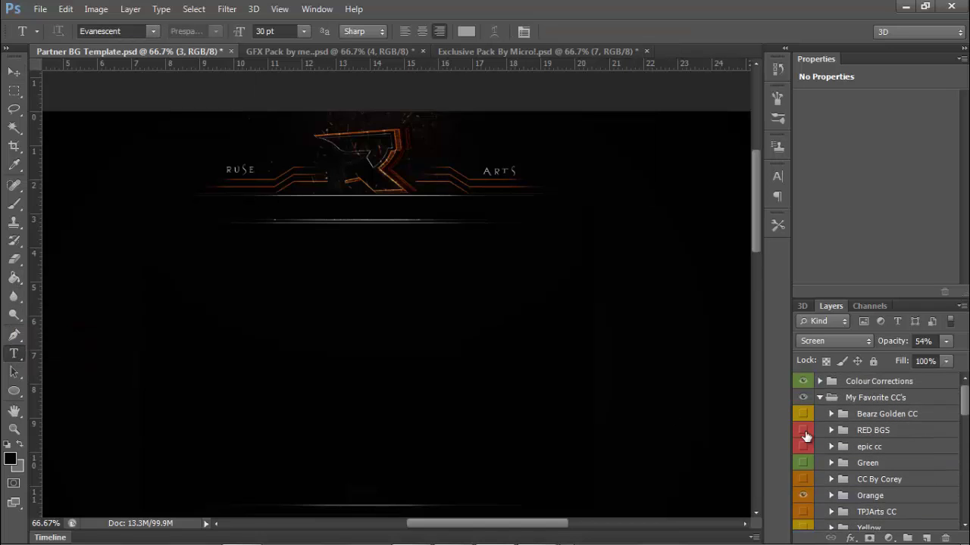
click(804, 431)
click(803, 497)
click(804, 431)
click(804, 447)
click(803, 447)
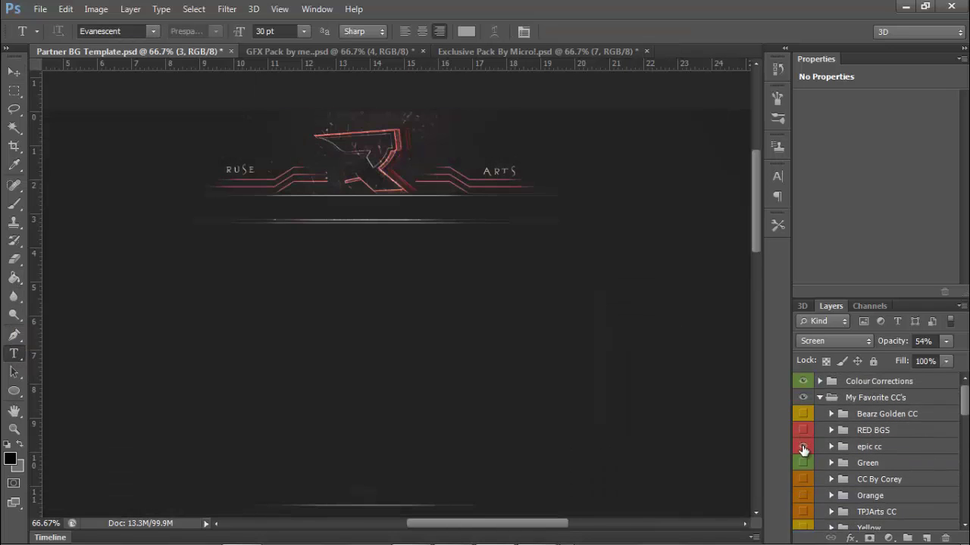
click(803, 480)
click(803, 495)
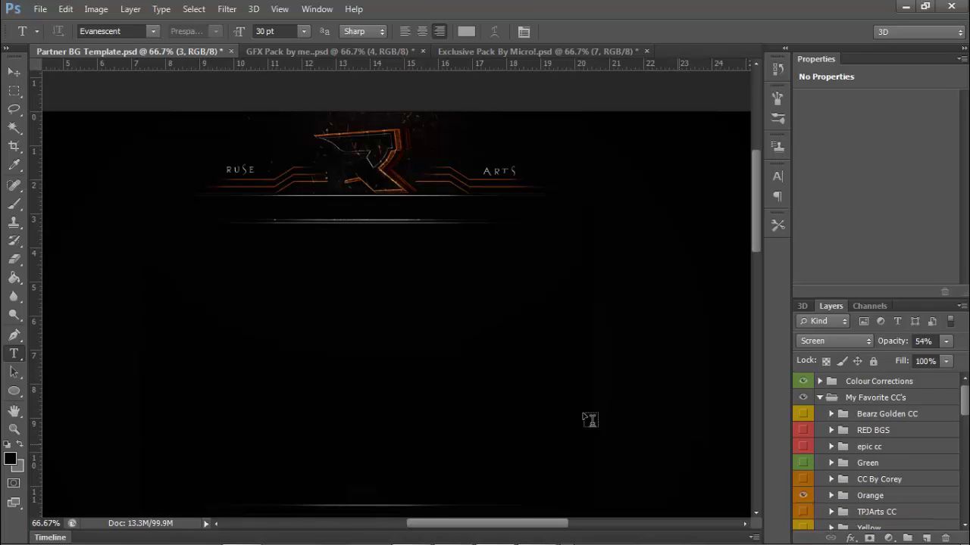
- Start a text line below the header at 72 pt in the GrilledCheese BTN Wide Blk font
click(162, 315)
click(302, 31)
click(317, 294)
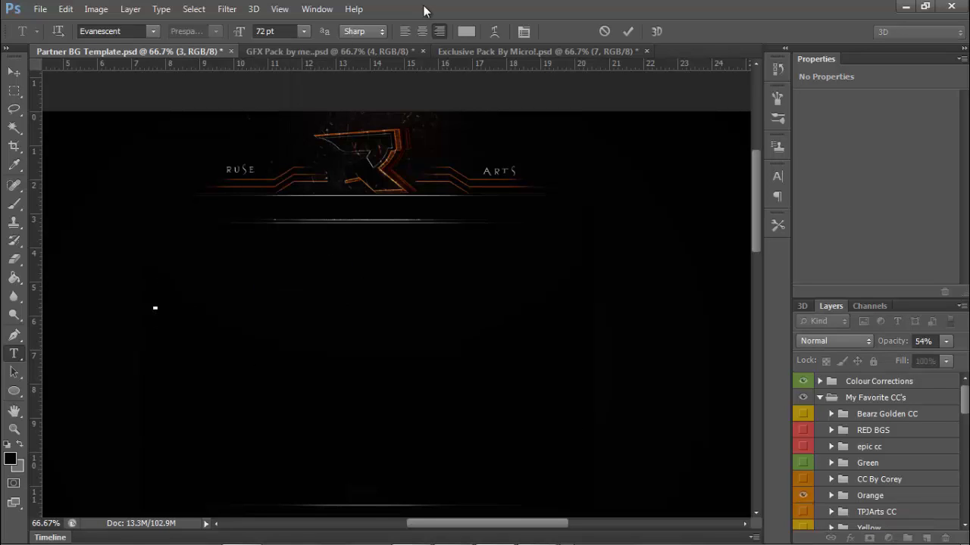
click(152, 31)
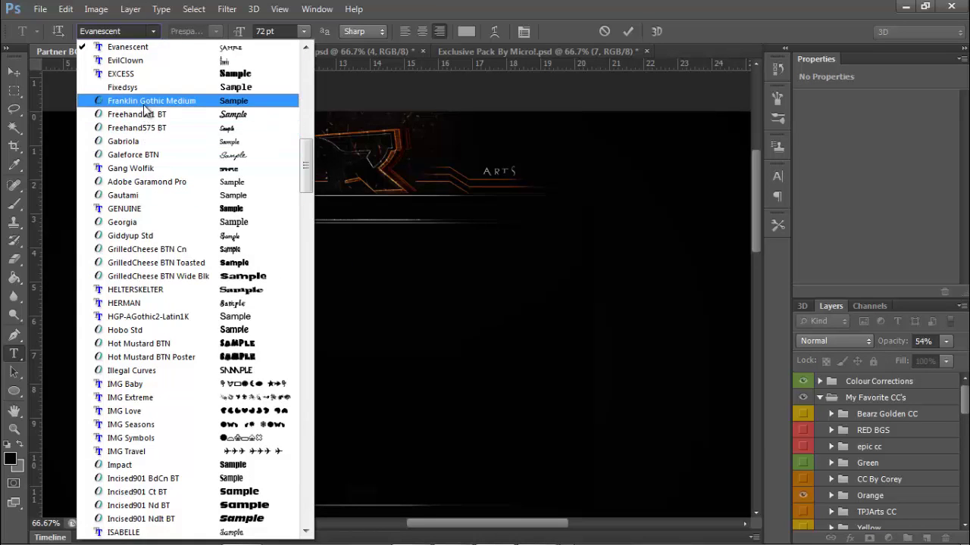
click(159, 276)
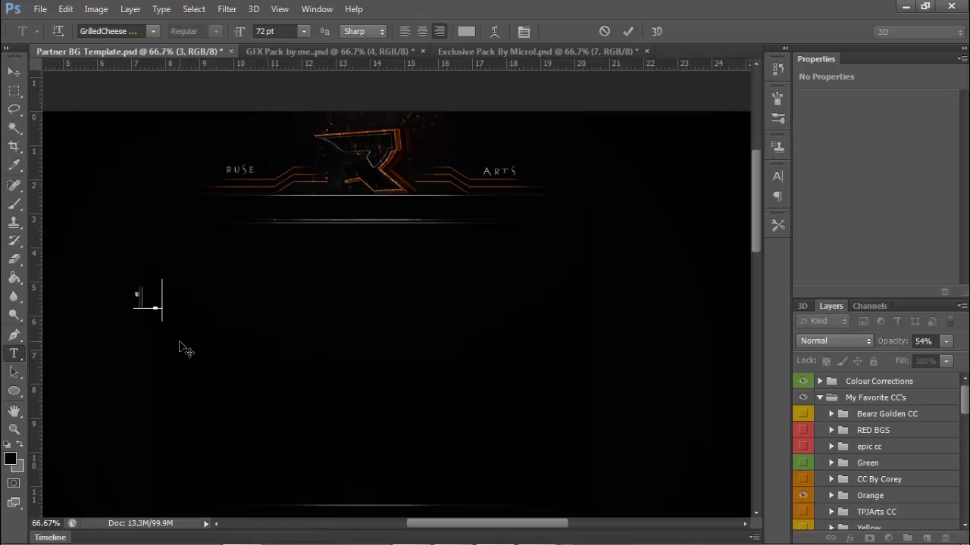
- Move text layer Layer 103 to the top of the layer stack, above the Colour Corrections group
drag(965, 400, 964, 479)
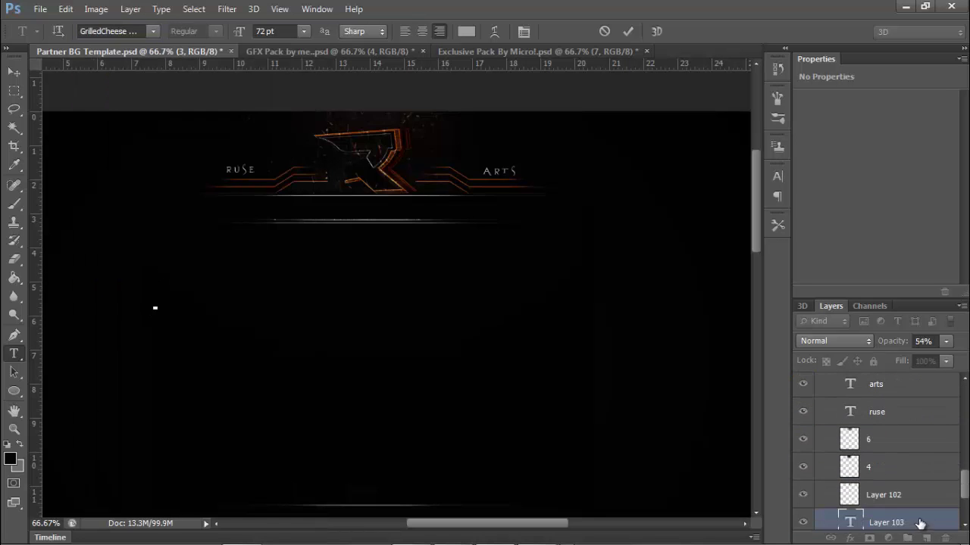
drag(920, 523, 907, 377)
key(space)
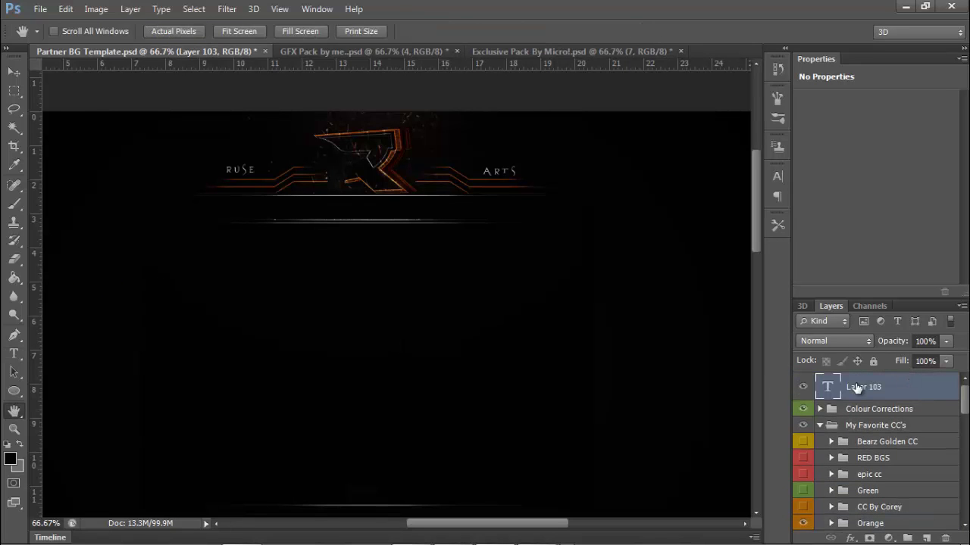
- Write "thnx for watching plese" on a new text layer below the header
click(14, 351)
click(252, 271)
text(thnx)
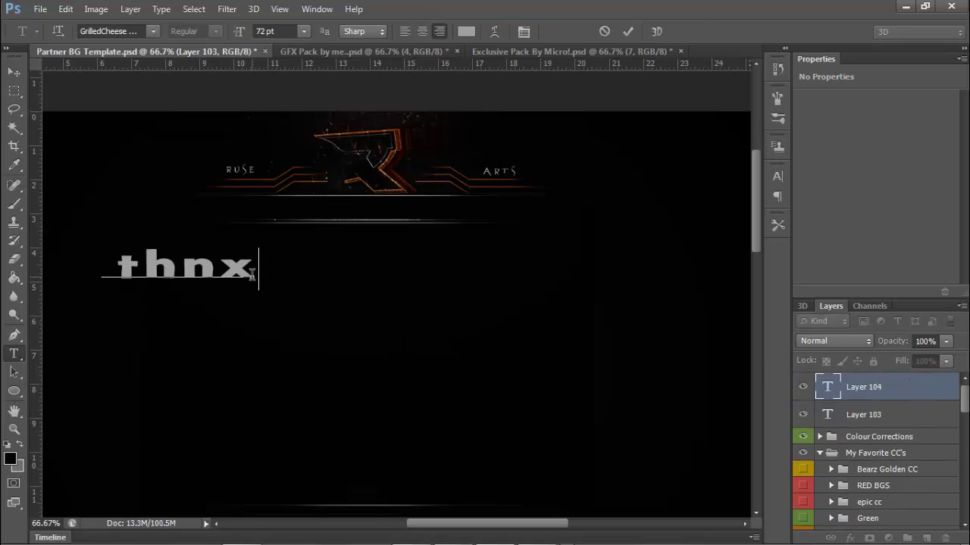
text( for watching plese)
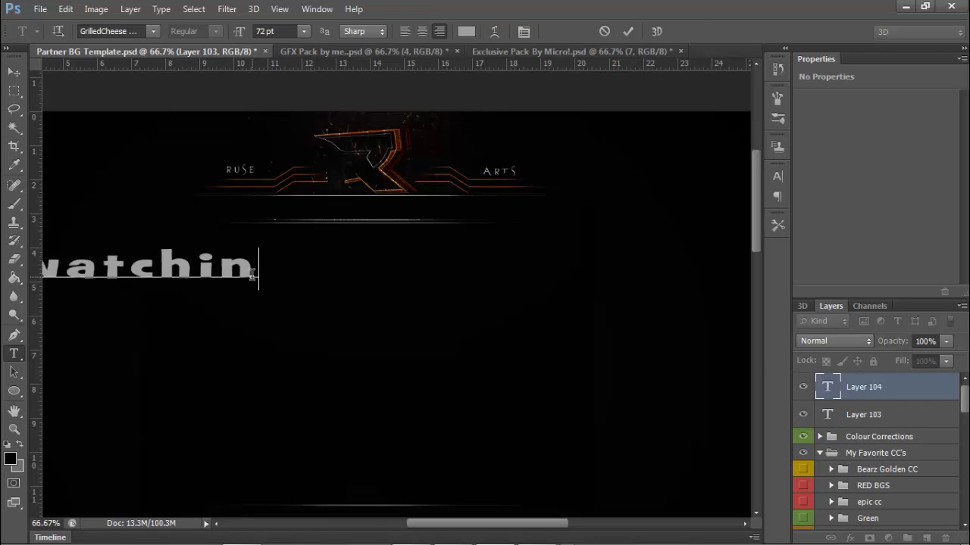
- Erase the whole message from the new text layer
key(BackSpace)
key(BackSpace)
key(BackSpace)
key(BackSpace)
key(BackSpace)
key(BackSpace)
key(BackSpace)
key(BackSpace)
key(BackSpace)
key(BackSpace)
key(BackSpace)
key(BackSpace)
key(BackSpace)
key(BackSpace)
key(BackSpace)
key(BackSpace)
key(BackSpace)
key(BackSpace)
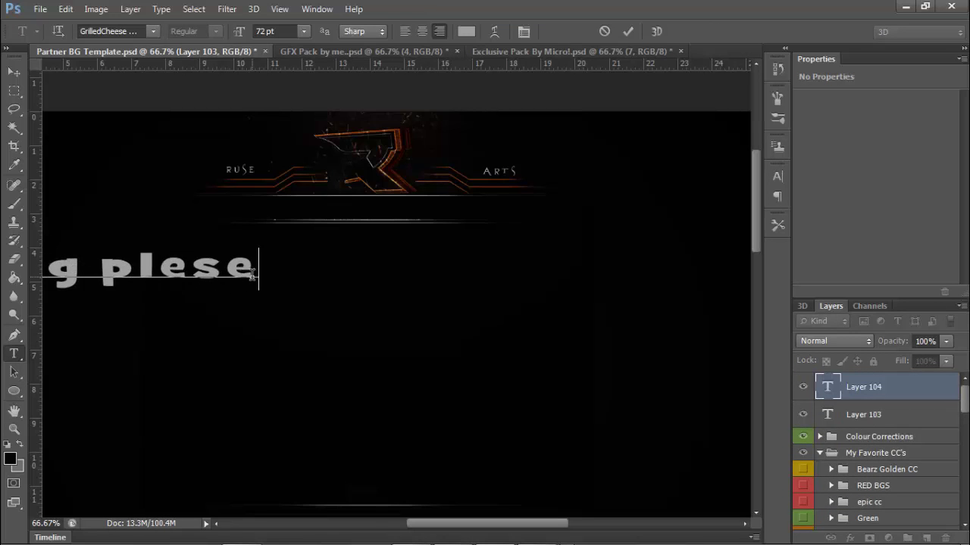
key(BackSpace)
key(BackSpace)
key(BackSpace)
key(BackSpace)
key(BackSpace)
key(BackSpace)
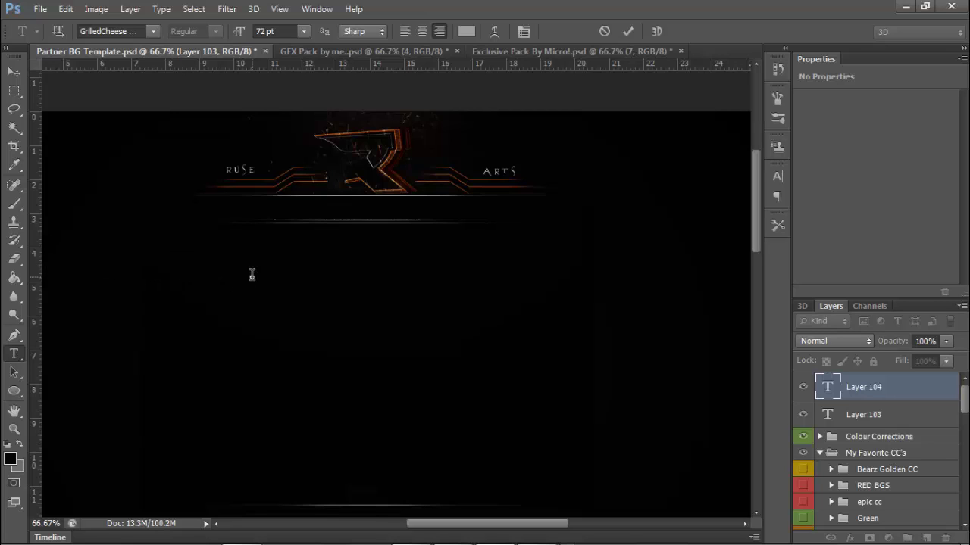
- Write "please like and comment and sorry for spelling lol" on the empty text layer below the header
text(pleaser)
key(BackSpace)
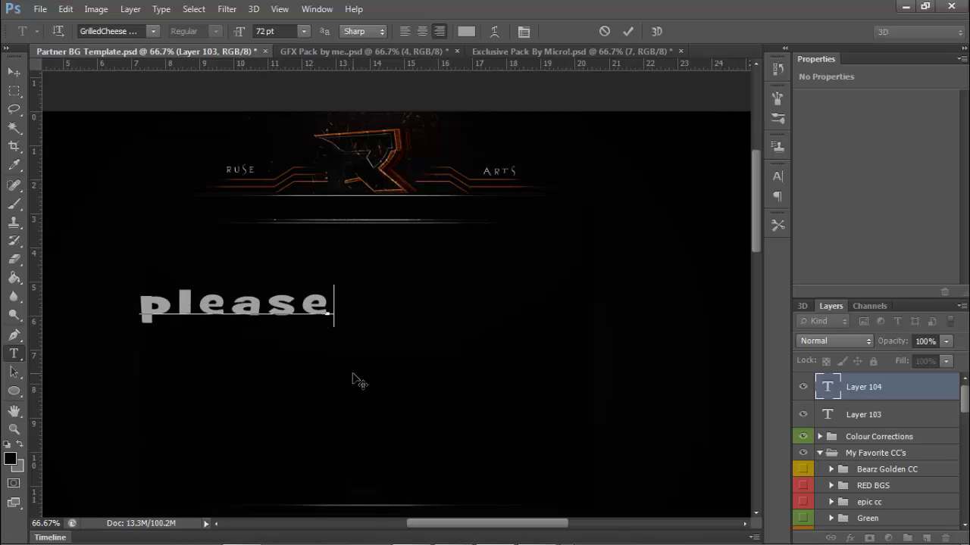
text(like and comment and so)
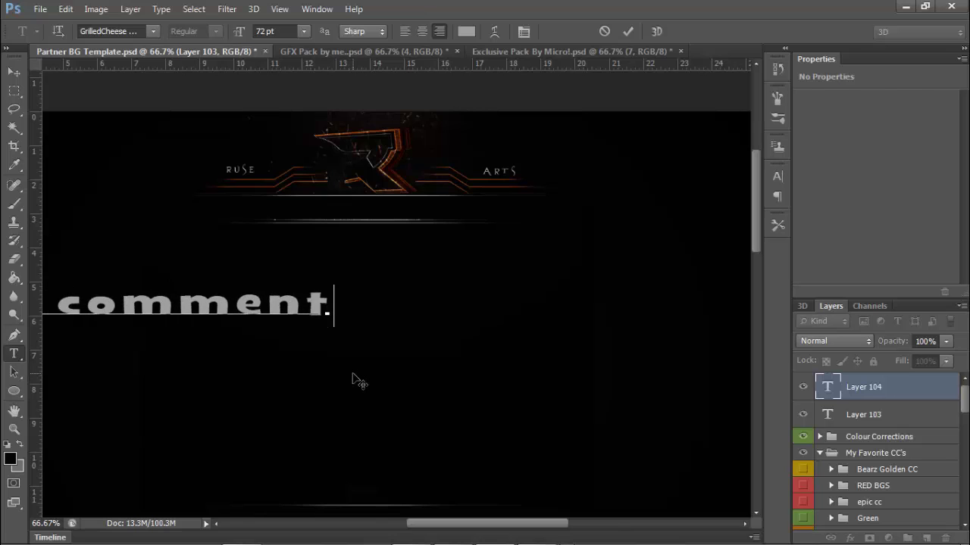
text(rry for spelling lol)
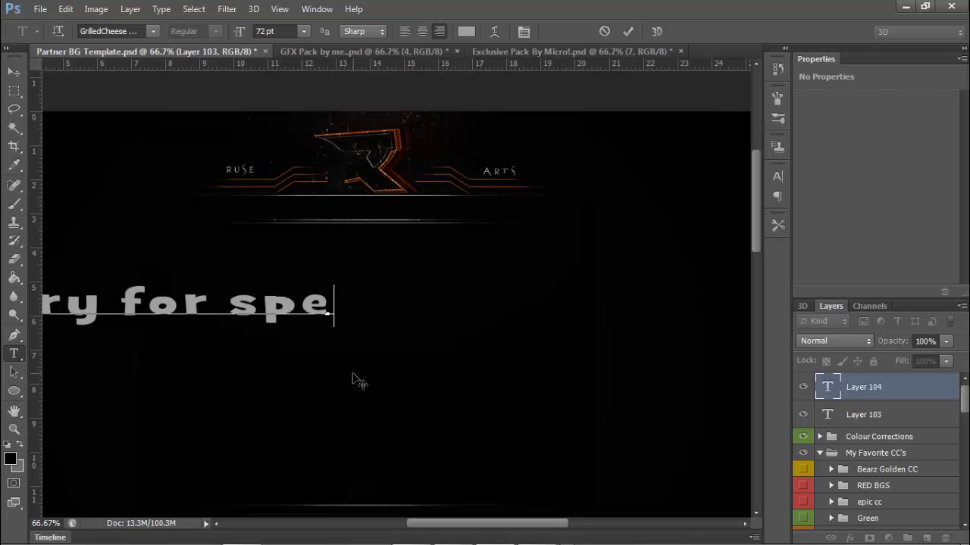
mouse_move(494, 528)
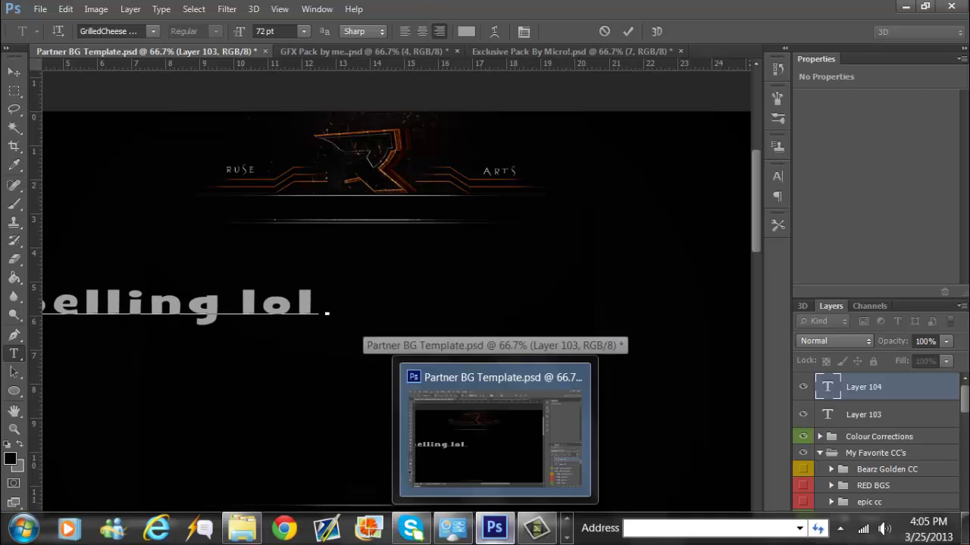